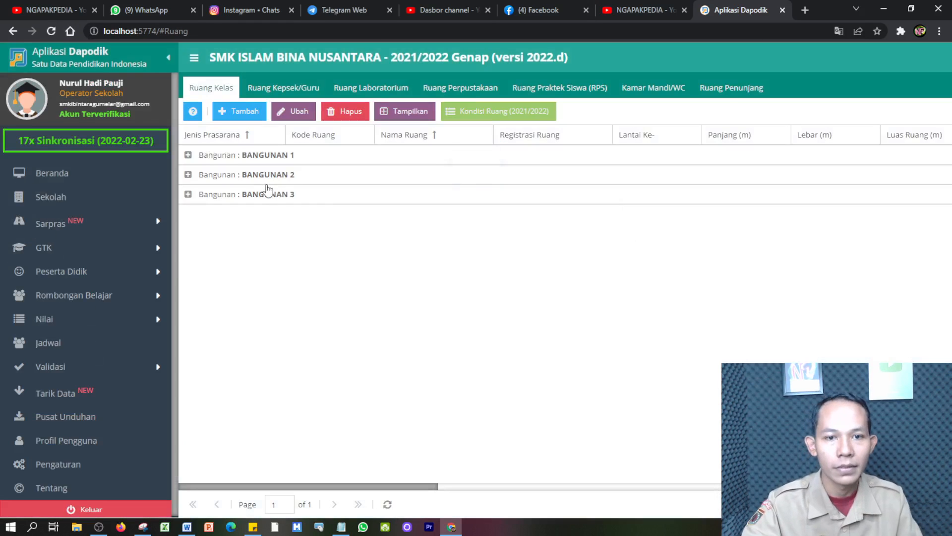
# Expand BANGUNAN 3 in the classroom list and select the XII room with code KMM6
pyautogui.click(267, 189)
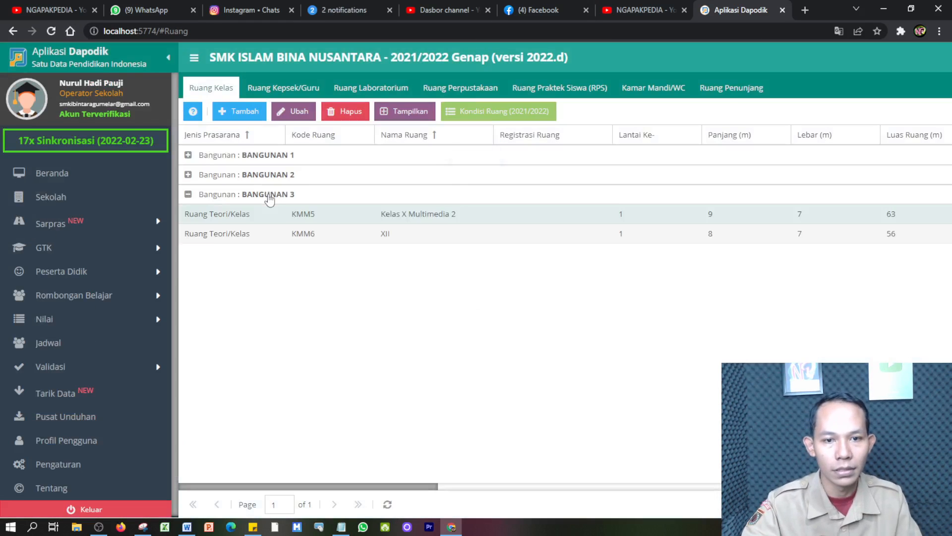
pyautogui.click(317, 237)
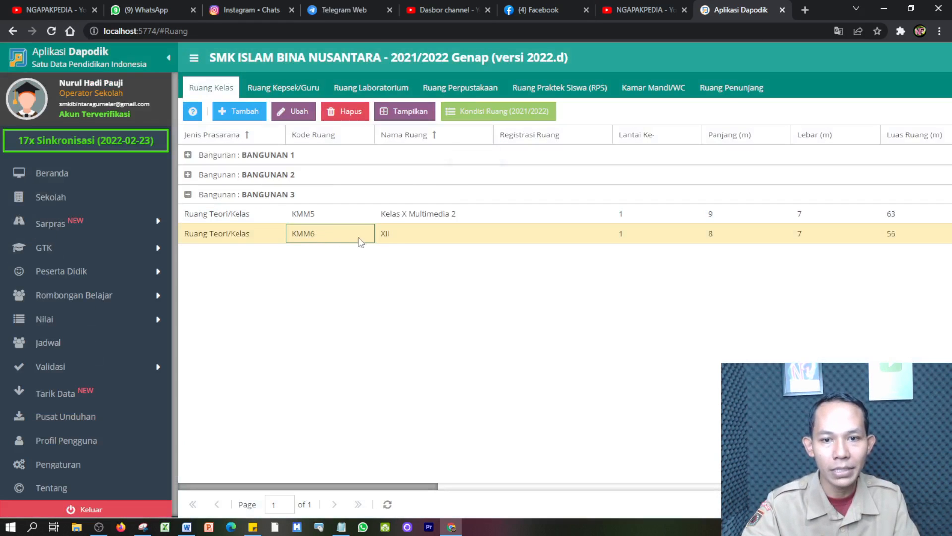
pyautogui.click(398, 238)
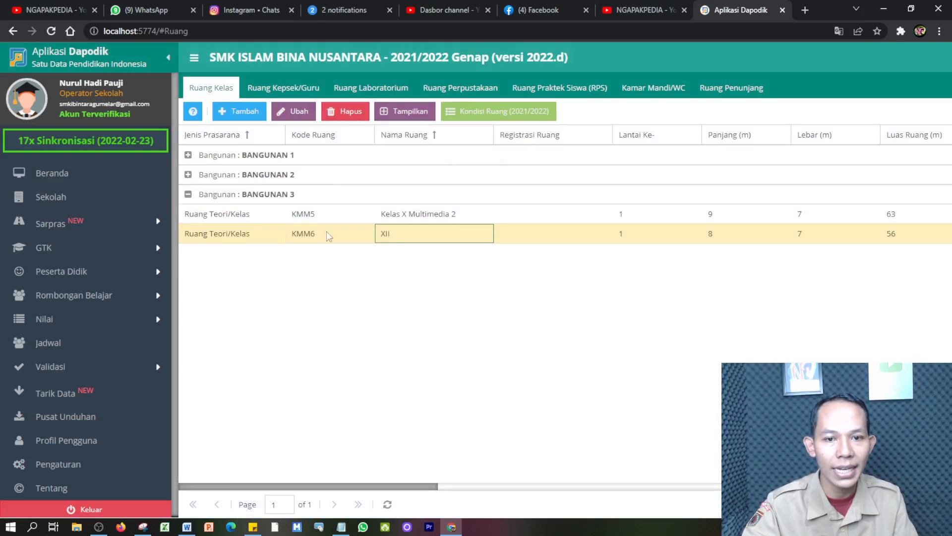
# Review the room deletion instructions in the Notepad notes, focusing on the first point about derived data, and return to Dapodik
pyautogui.click(340, 526)
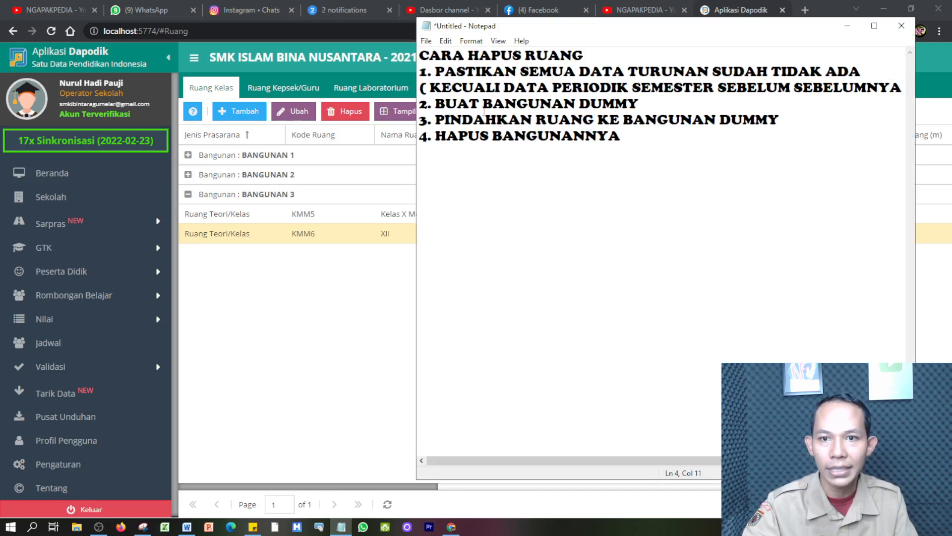
pyautogui.moveTo(446, 68); pyautogui.dragTo(770, 67)
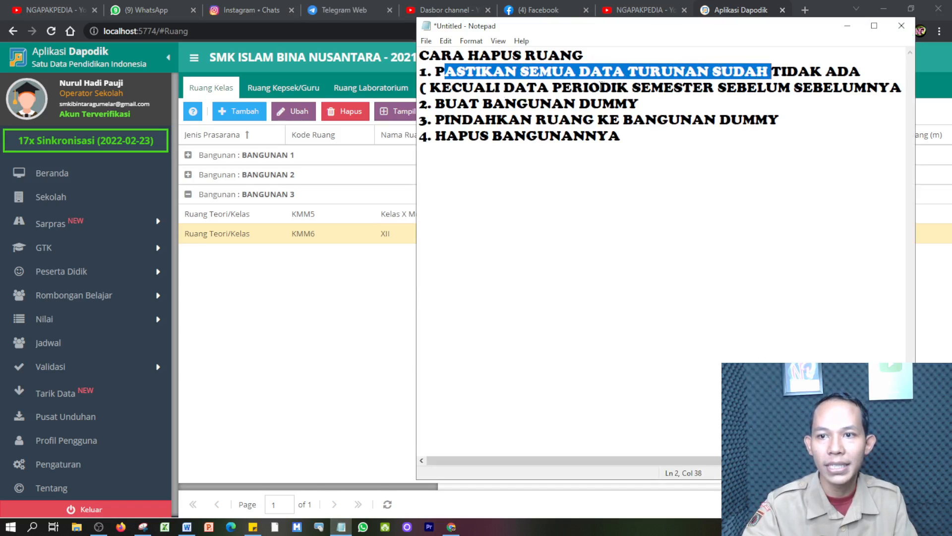
pyautogui.click(352, 301)
# Try to delete room XII (KMM6) and examine its derived data, especially the Alat, Jadwal and Ruang Data Periodik entries
pyautogui.click(344, 240)
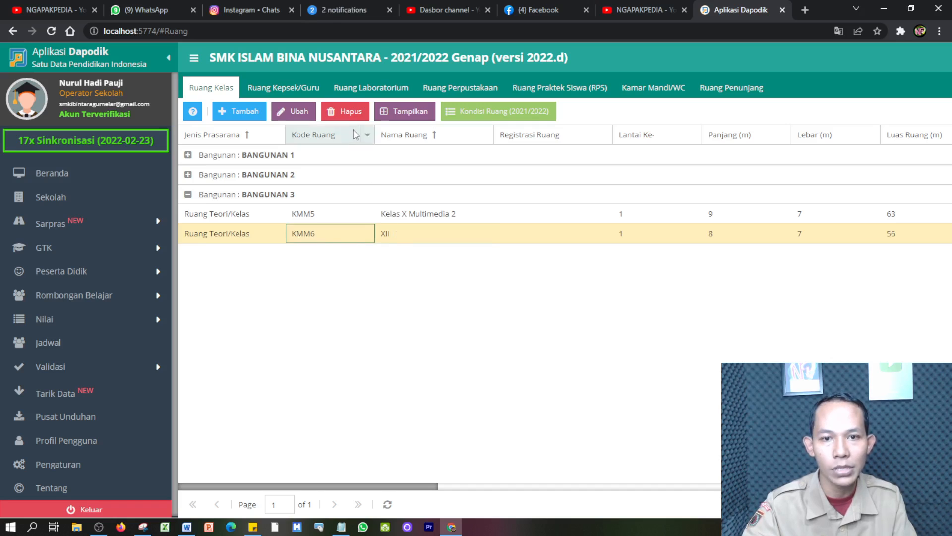
pyautogui.click(349, 115)
pyautogui.click(450, 306)
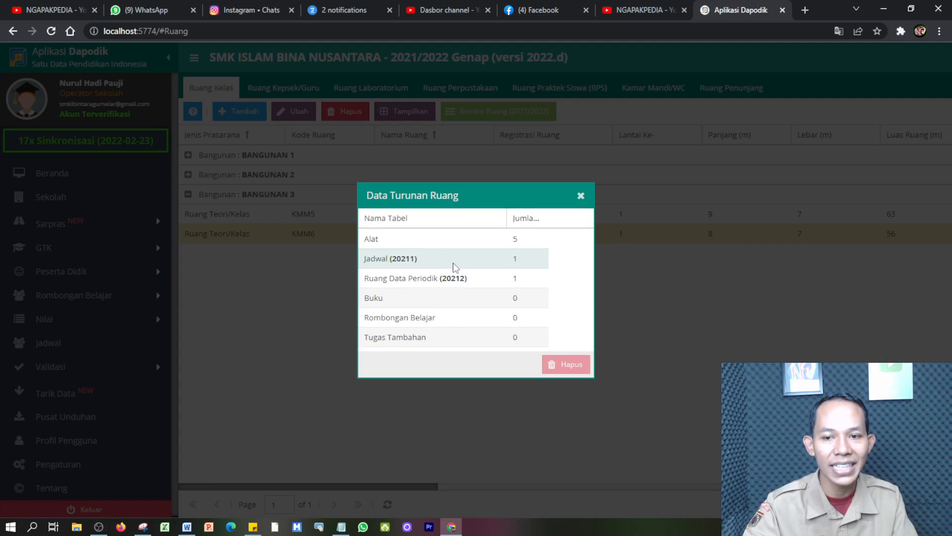
pyautogui.click(456, 282)
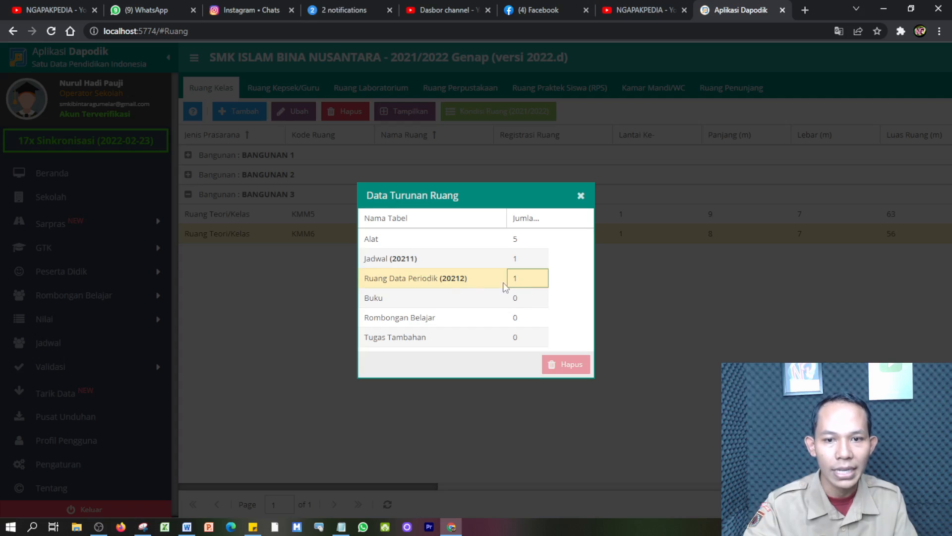
pyautogui.click(439, 260)
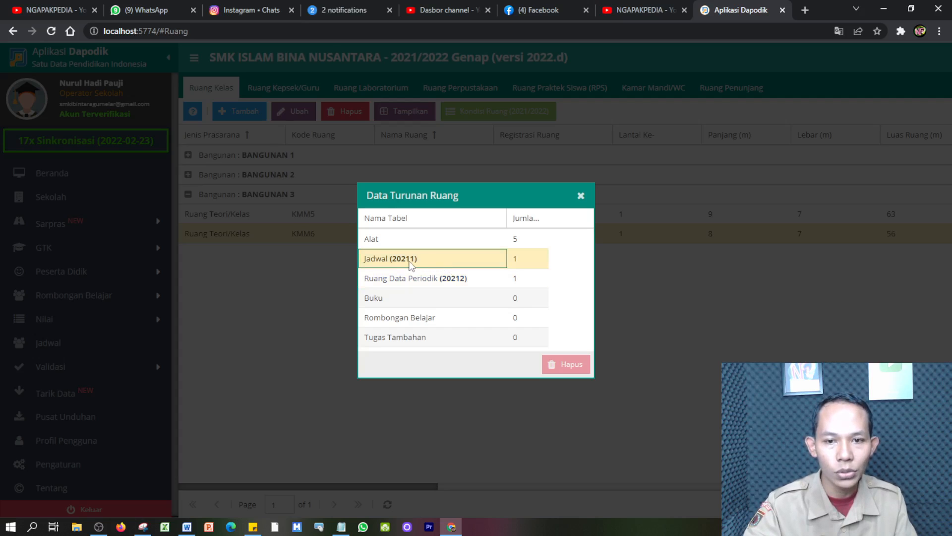
pyautogui.click(517, 262)
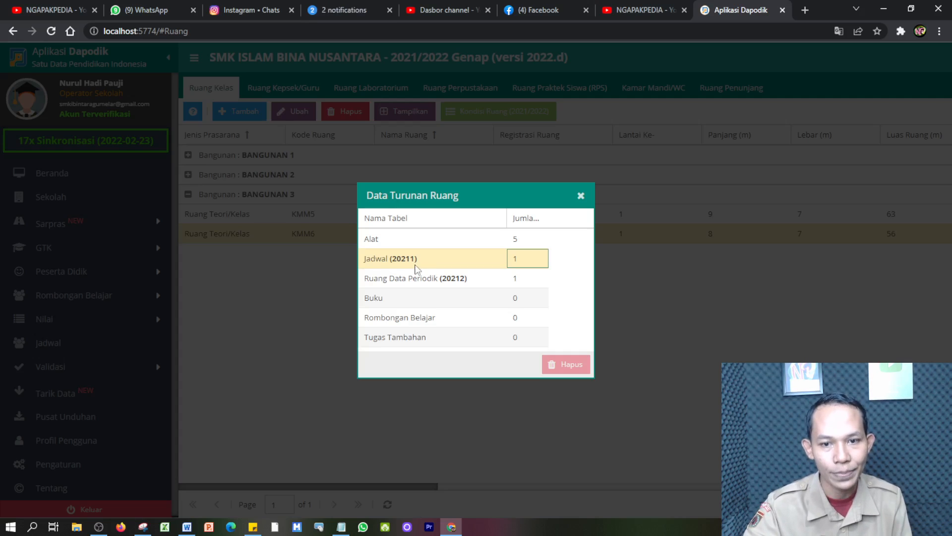
pyautogui.click(389, 240)
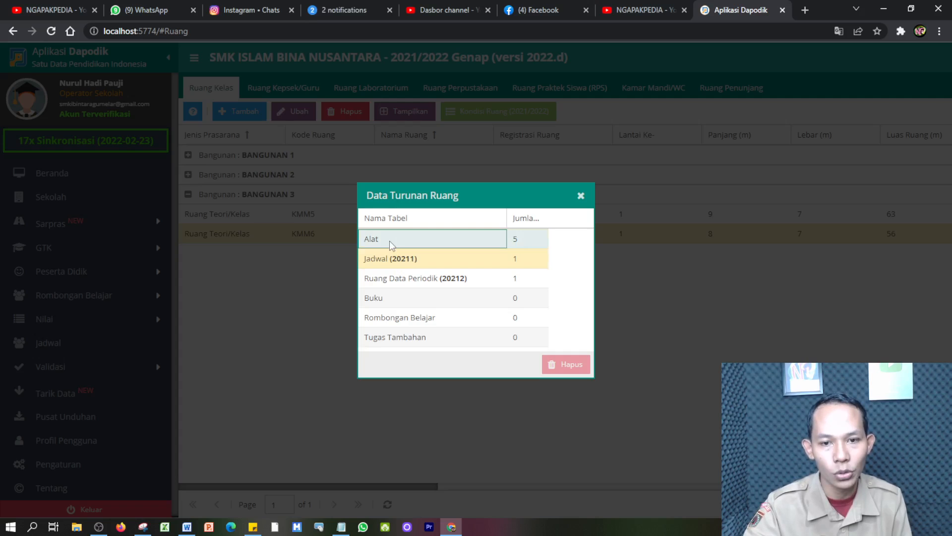
pyautogui.click(579, 197)
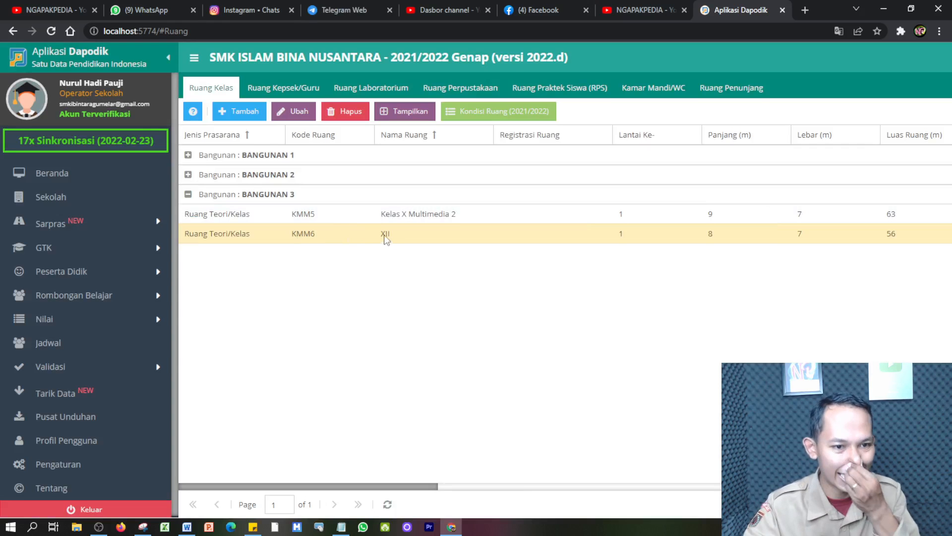
# Show the equipment (Alat) records of classroom XII in BANGUNAN 3 and expand the room's group
pyautogui.click(78, 230)
pyautogui.click(97, 305)
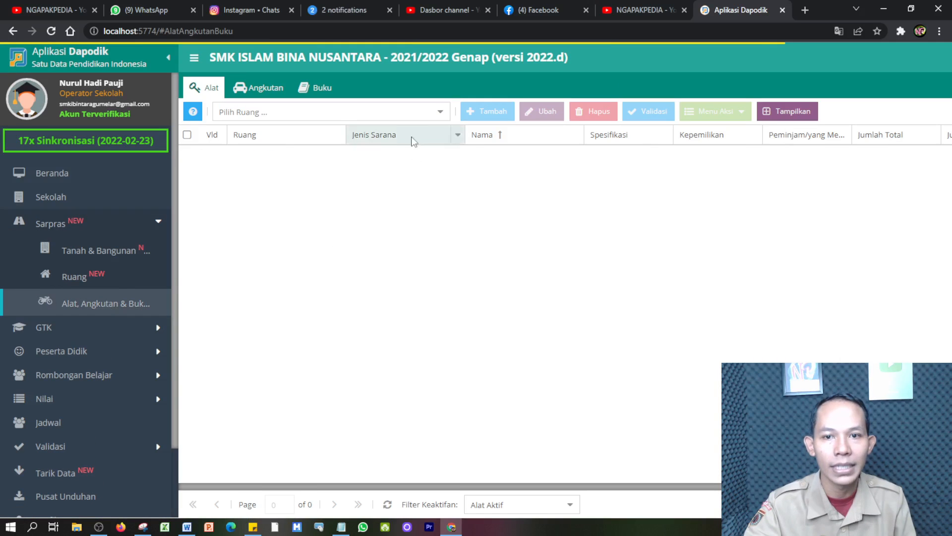
pyautogui.click(440, 113)
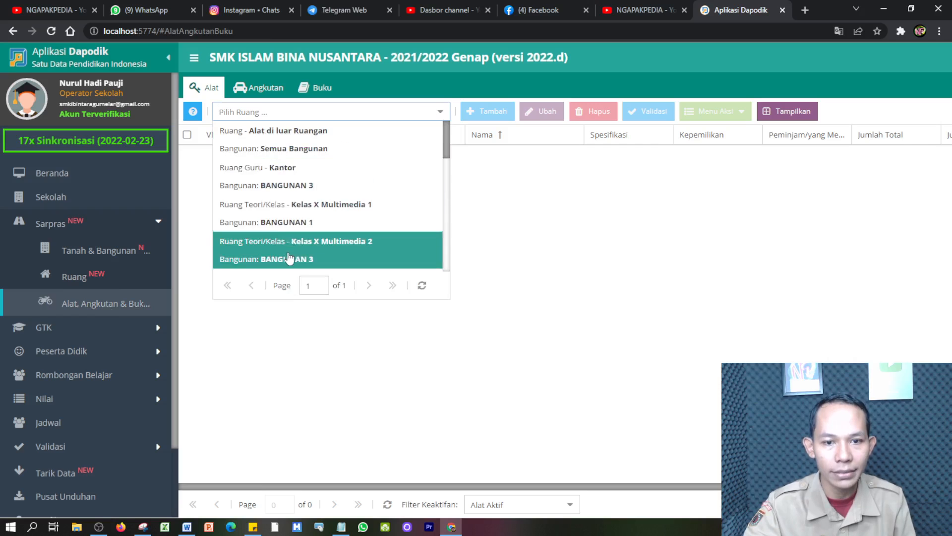
pyautogui.scroll(-3, 290, 258)
pyautogui.scroll(-1, 278, 258)
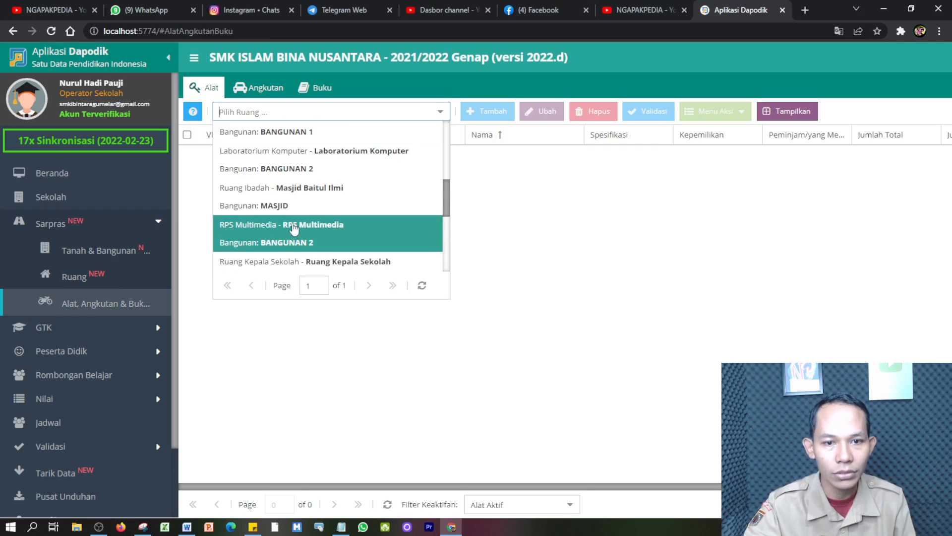
pyautogui.scroll(-2, 293, 228)
pyautogui.scroll(-1, 318, 243)
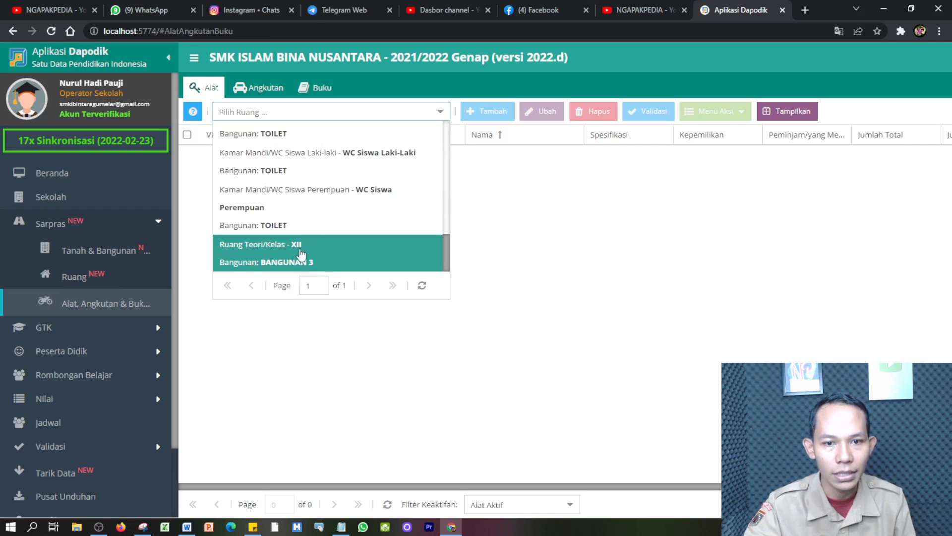
pyautogui.click(304, 254)
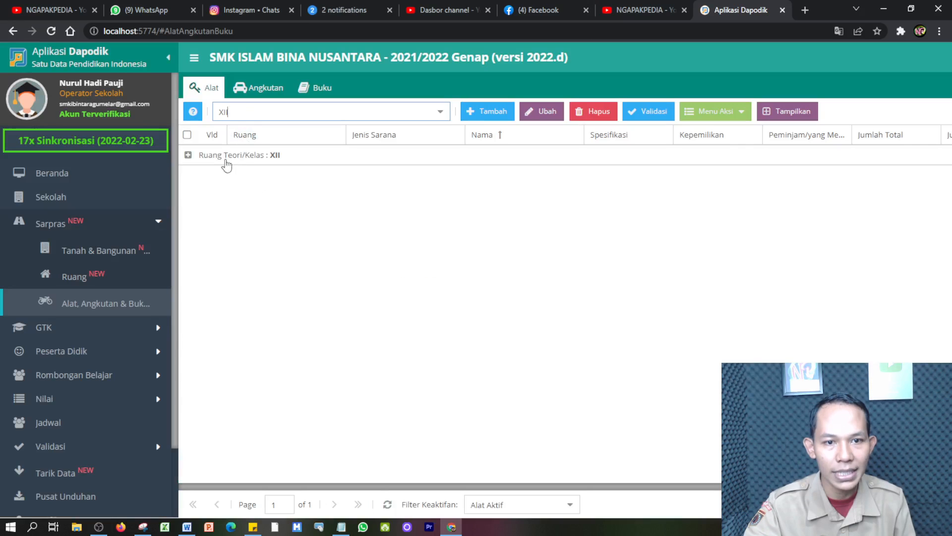
pyautogui.click(224, 156)
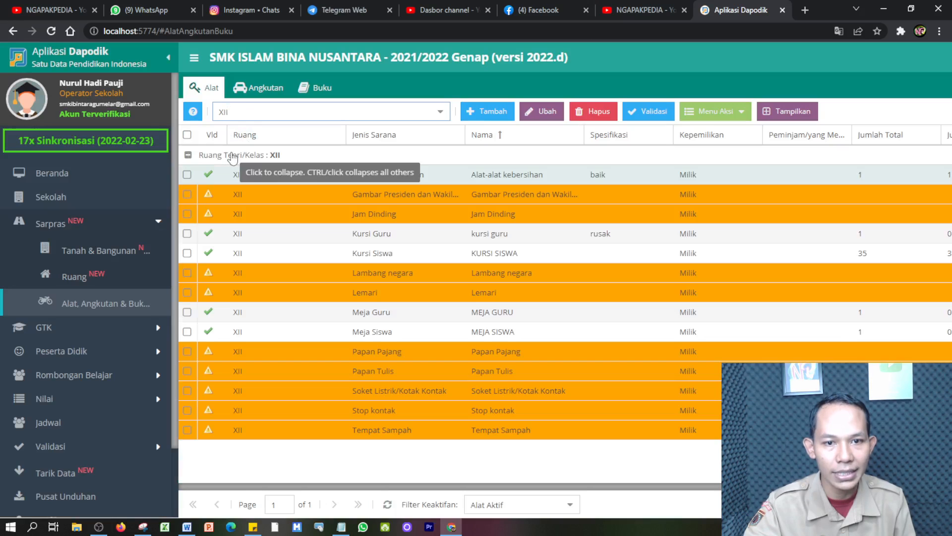
# Try to delete the Kursi Guru equipment record of room XII and check its derived data
pyautogui.click(288, 234)
pyautogui.click(190, 253)
pyautogui.click(380, 239)
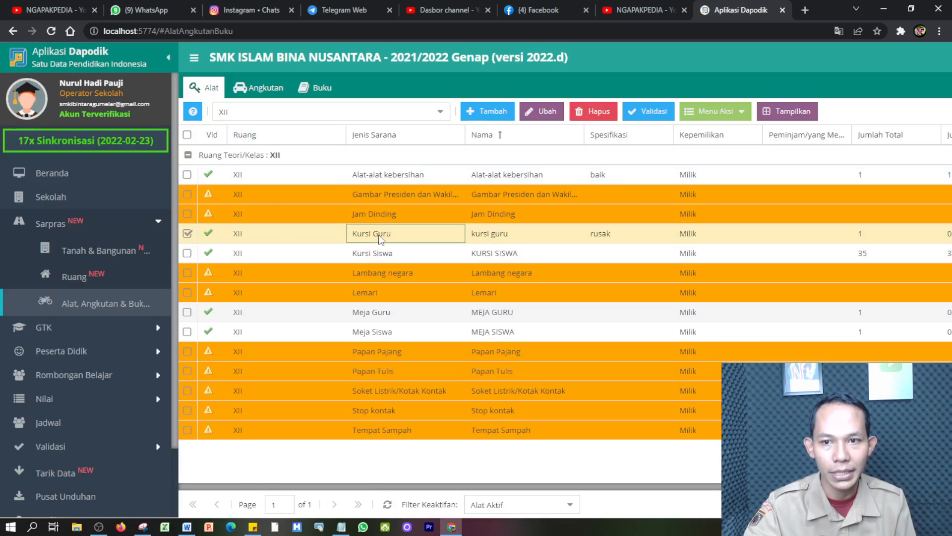
pyautogui.click(598, 114)
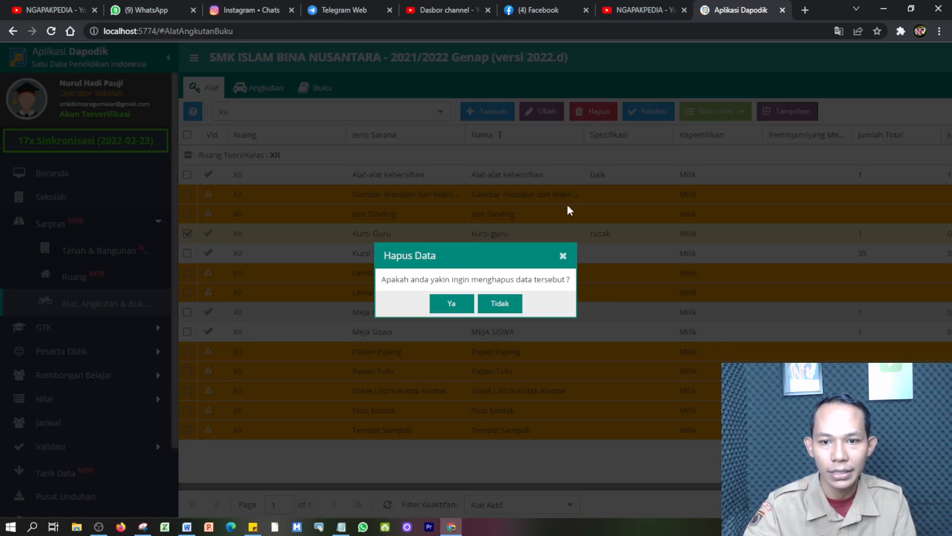
pyautogui.click(452, 303)
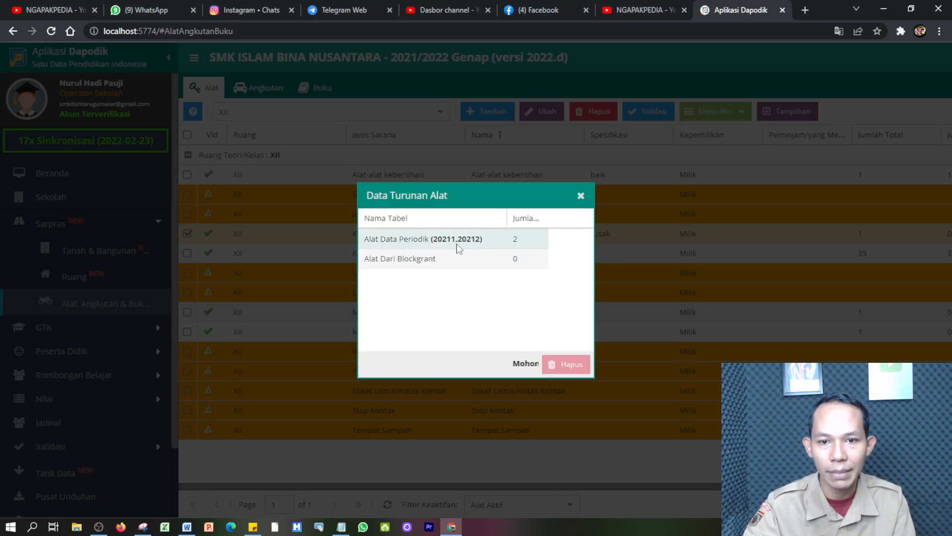
pyautogui.click(452, 242)
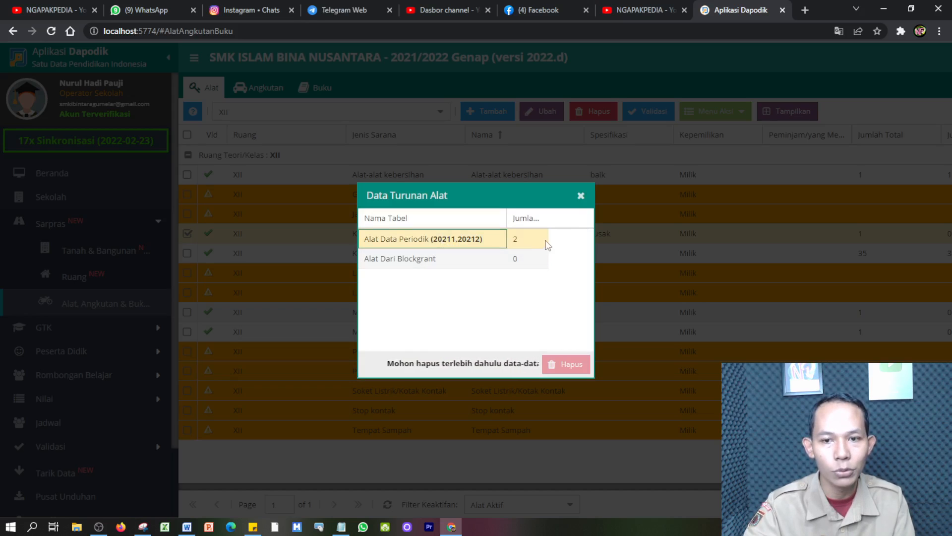
pyautogui.click(580, 196)
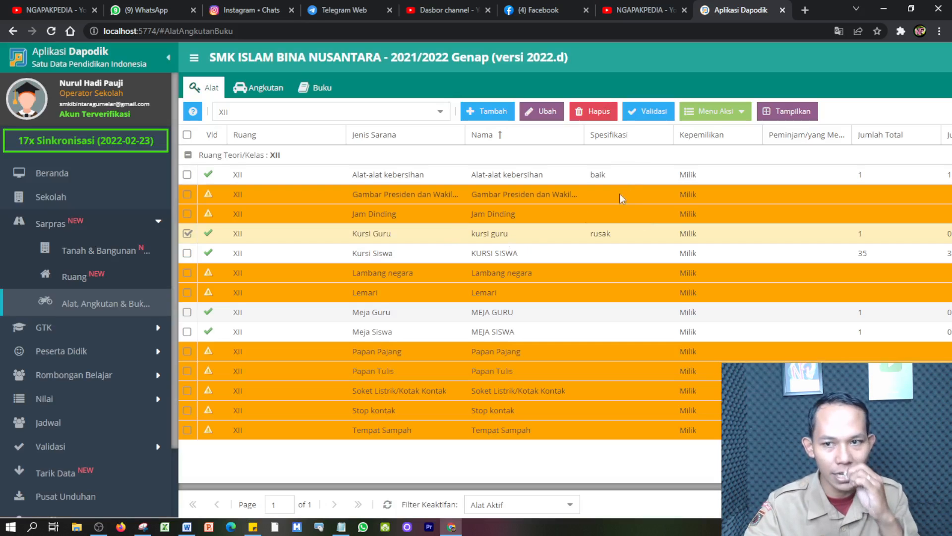
# Write off the kursi guru record through Hapus Pembukuan Alat with reason Koreksi Data, dated 25 February 2022, and save it
pyautogui.click(713, 113)
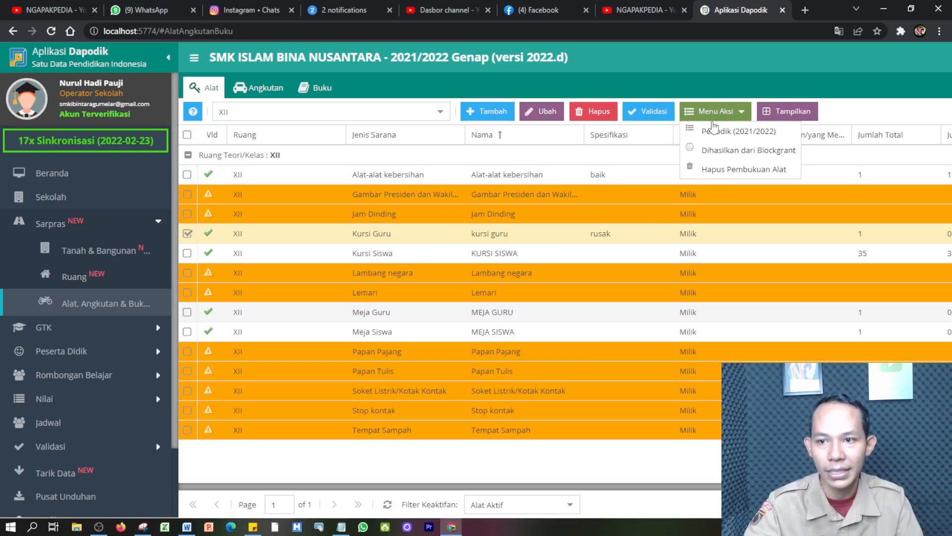
pyautogui.click(724, 169)
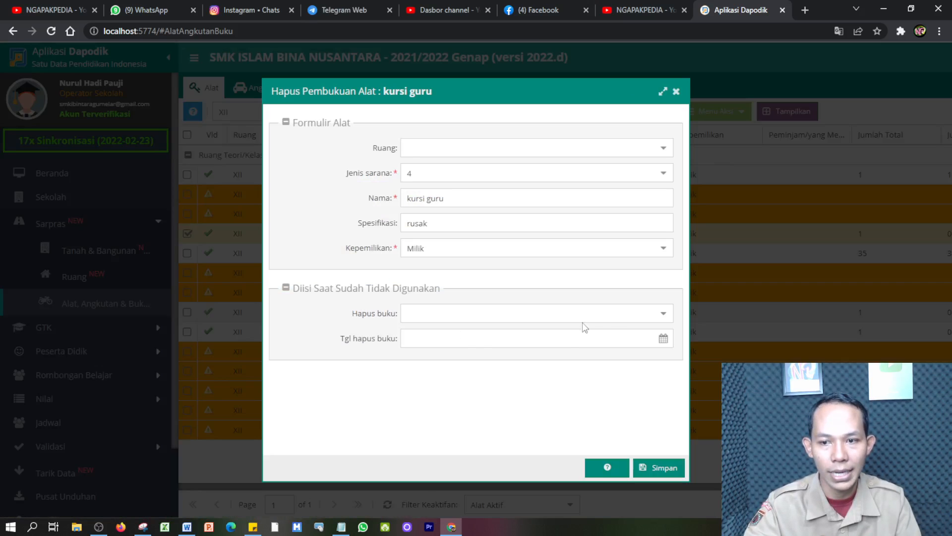
pyautogui.click(664, 313)
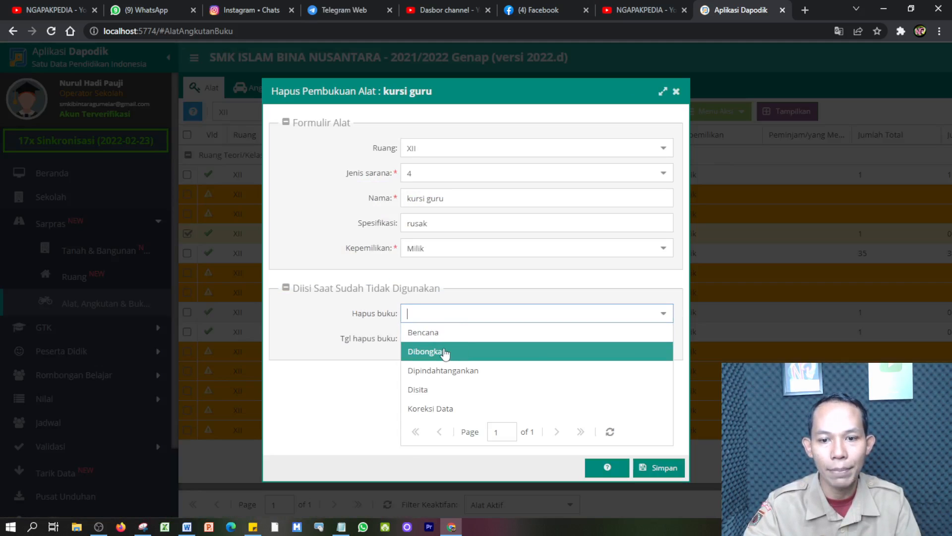
pyautogui.click(433, 410)
pyautogui.click(664, 340)
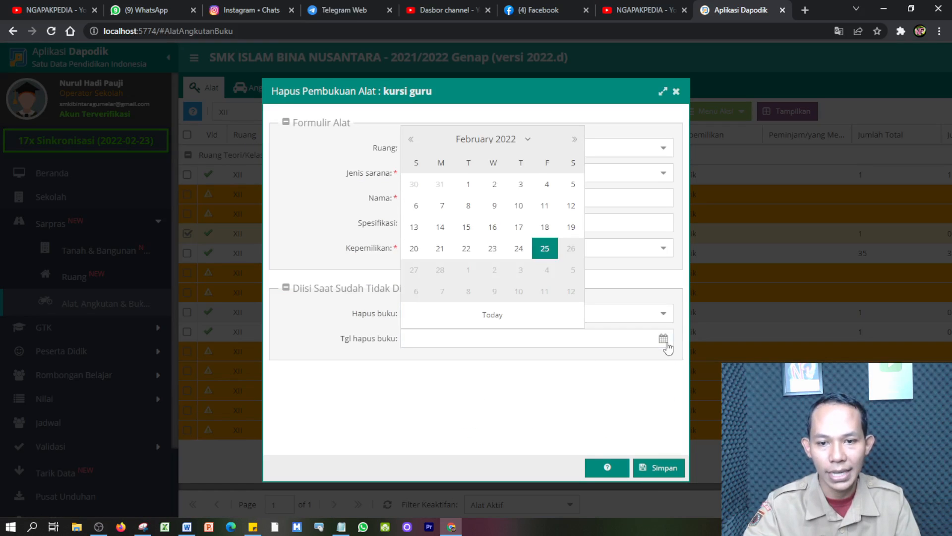
pyautogui.click(545, 248)
pyautogui.click(661, 469)
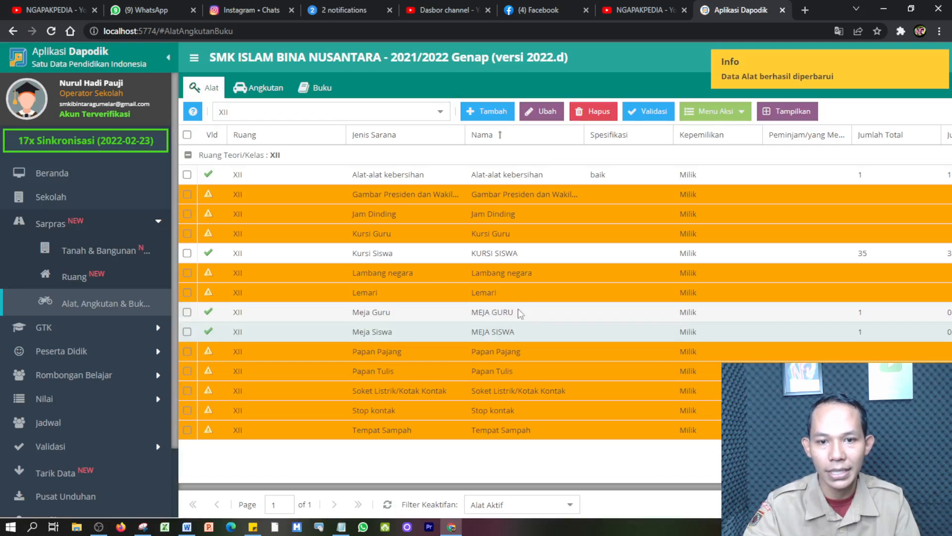
# Write off the KURSI SISWA record of room XII with reason Koreksi Data, dated 25 February 2022, and save it
pyautogui.click(381, 254)
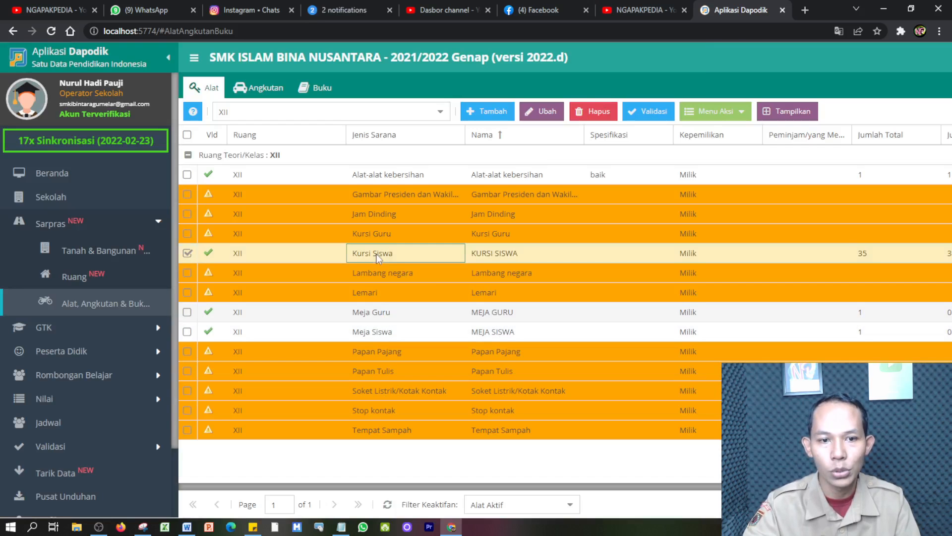
pyautogui.click(726, 116)
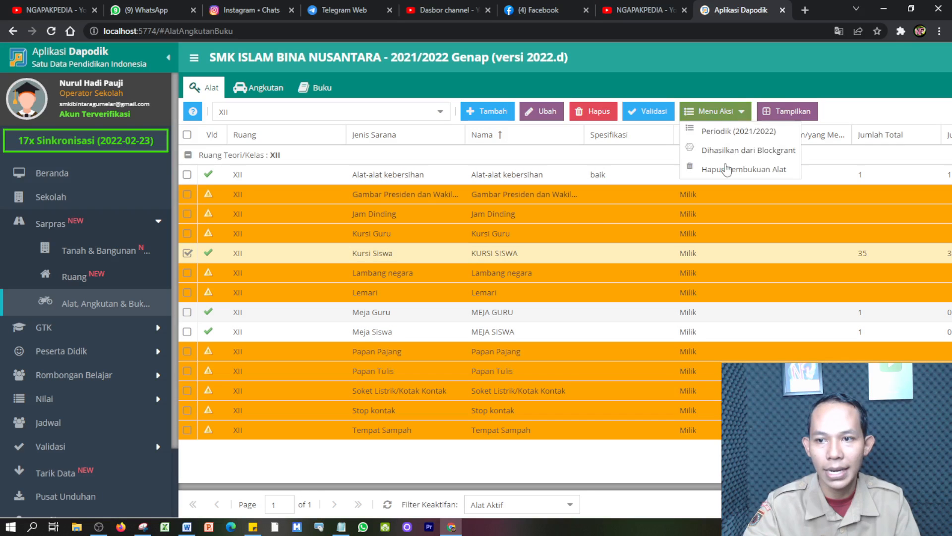
pyautogui.click(727, 170)
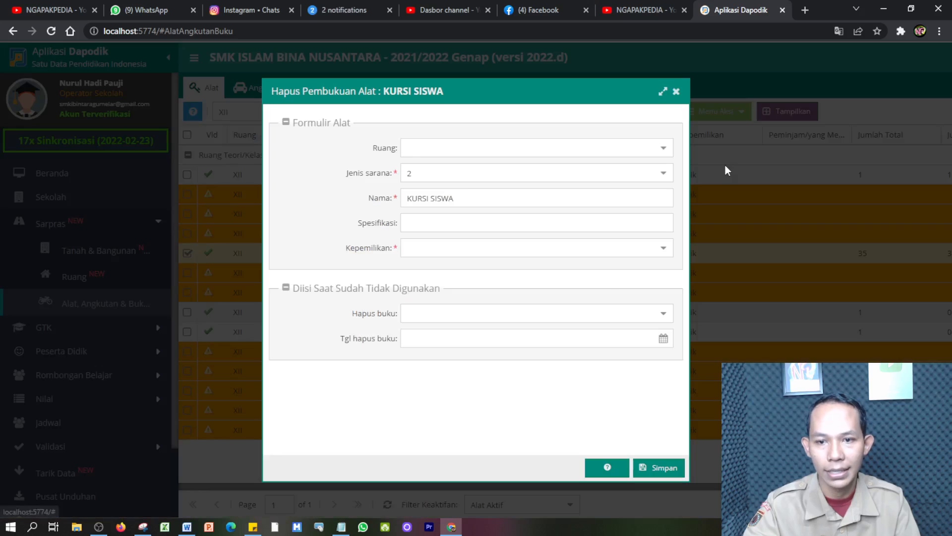
pyautogui.click(663, 314)
pyautogui.click(435, 408)
pyautogui.click(663, 338)
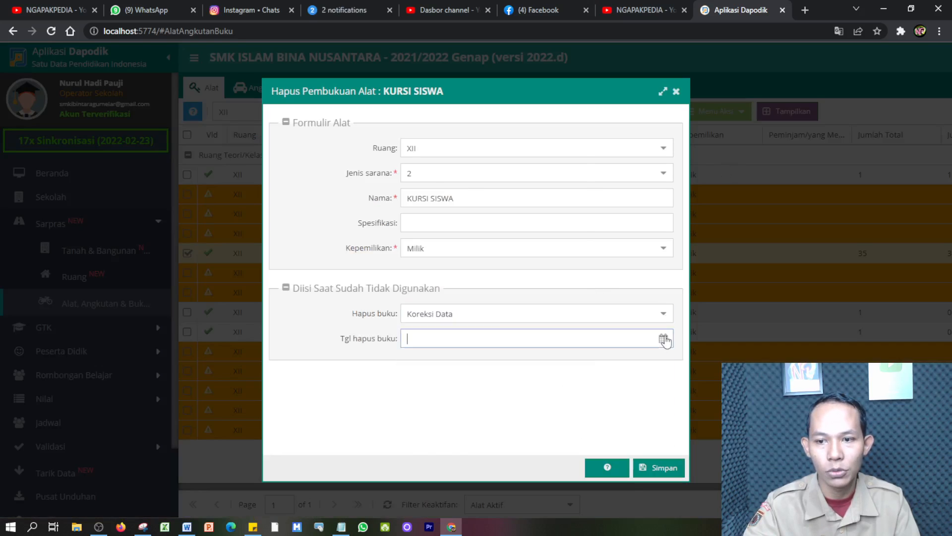
pyautogui.click(545, 248)
pyautogui.click(658, 471)
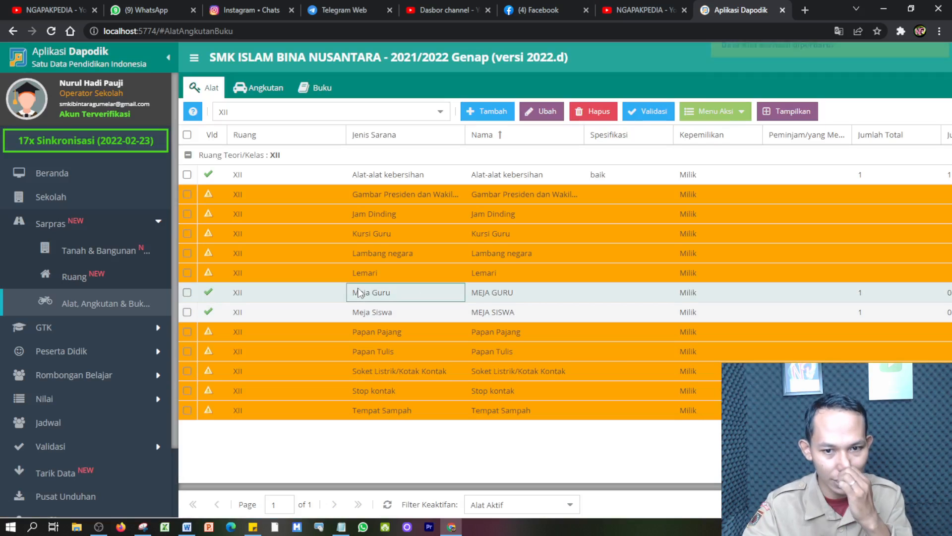
# Write off the MEJA GURU record of room XII with reason Koreksi Data, dated 25 February 2022, and save it
pyautogui.click(717, 112)
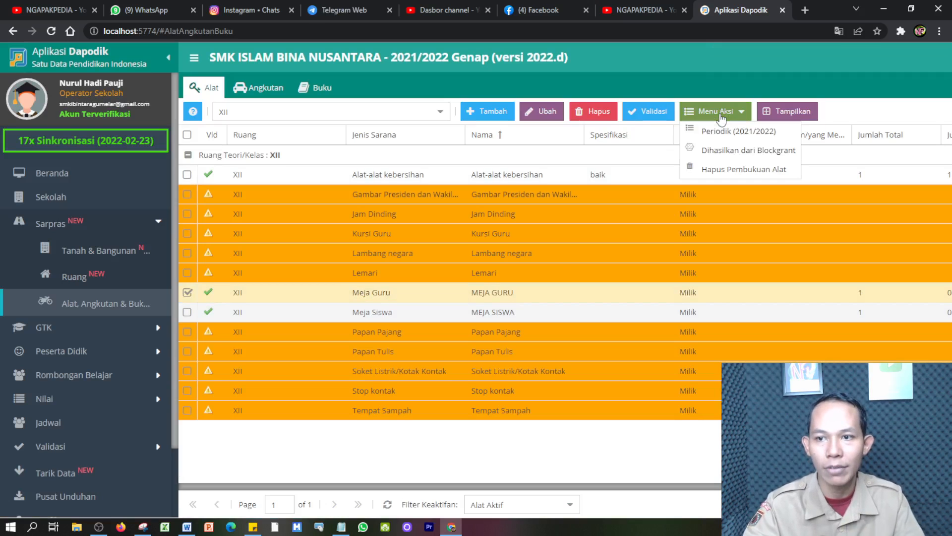
pyautogui.click(735, 170)
pyautogui.click(662, 313)
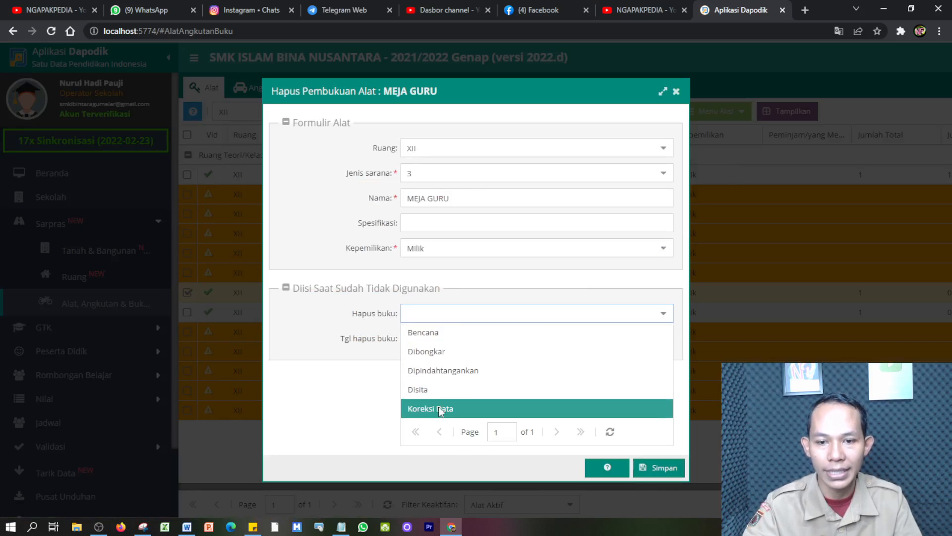
pyautogui.click(434, 409)
pyautogui.click(664, 340)
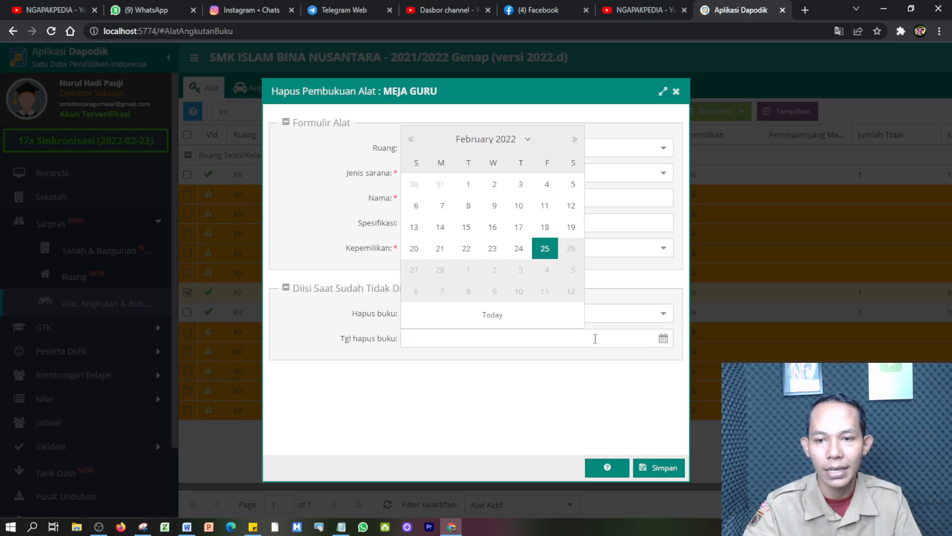
pyautogui.click(545, 253)
pyautogui.click(657, 468)
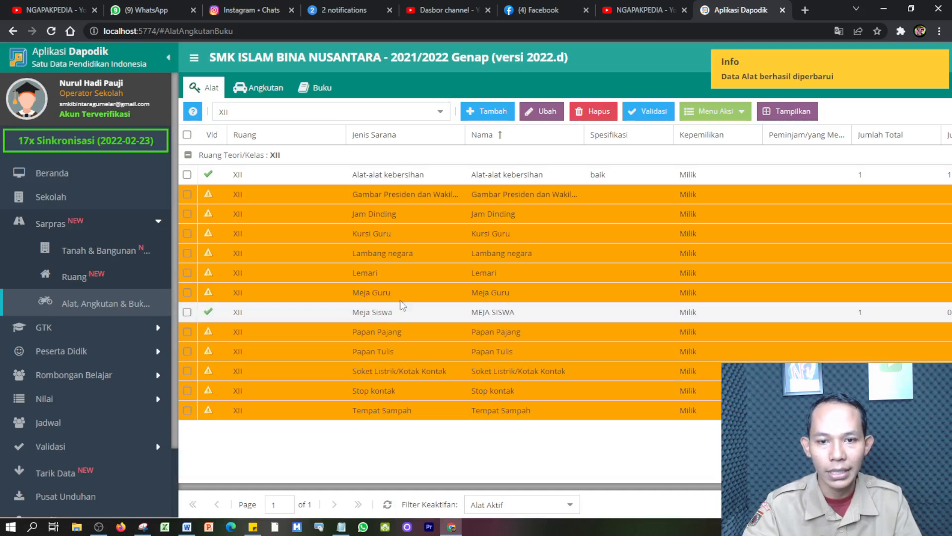
# Write off the MEJA SISWA record of room XII with reason Koreksi Data, dated 25 February 2022, and save it
pyautogui.click(391, 311)
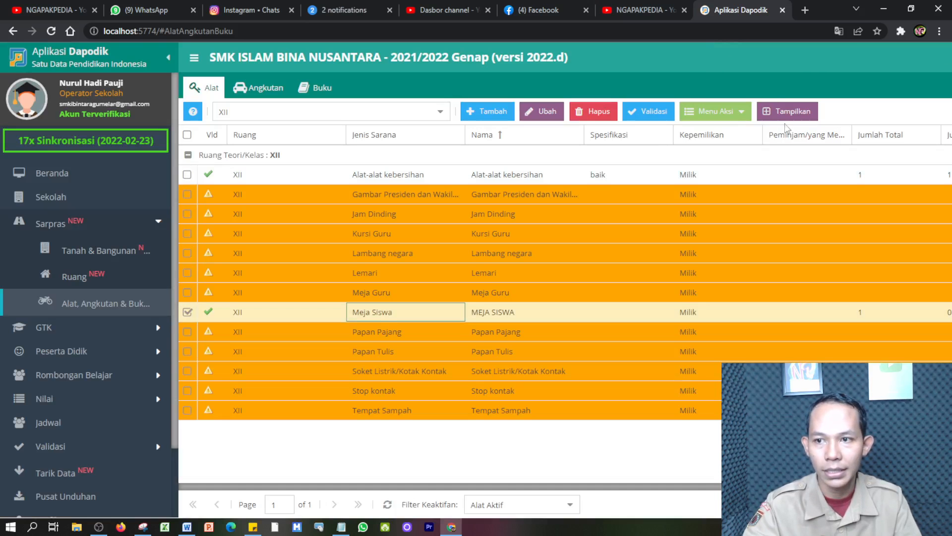
pyautogui.click(717, 111)
pyautogui.click(735, 170)
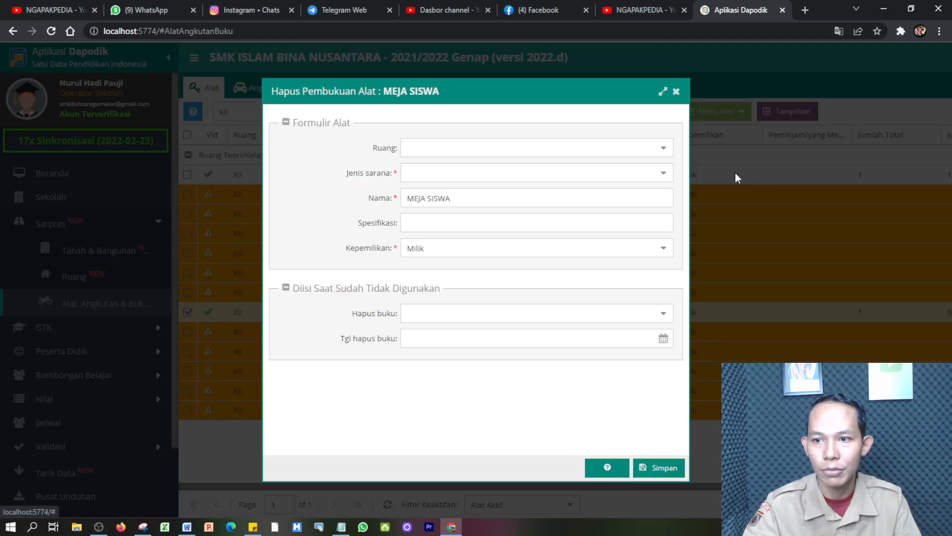
pyautogui.click(663, 313)
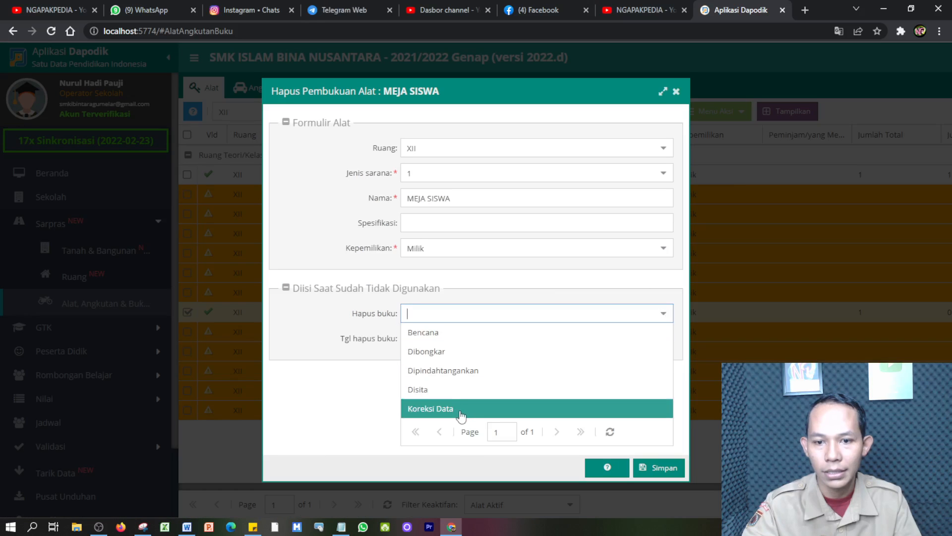
pyautogui.click(461, 415)
pyautogui.click(664, 339)
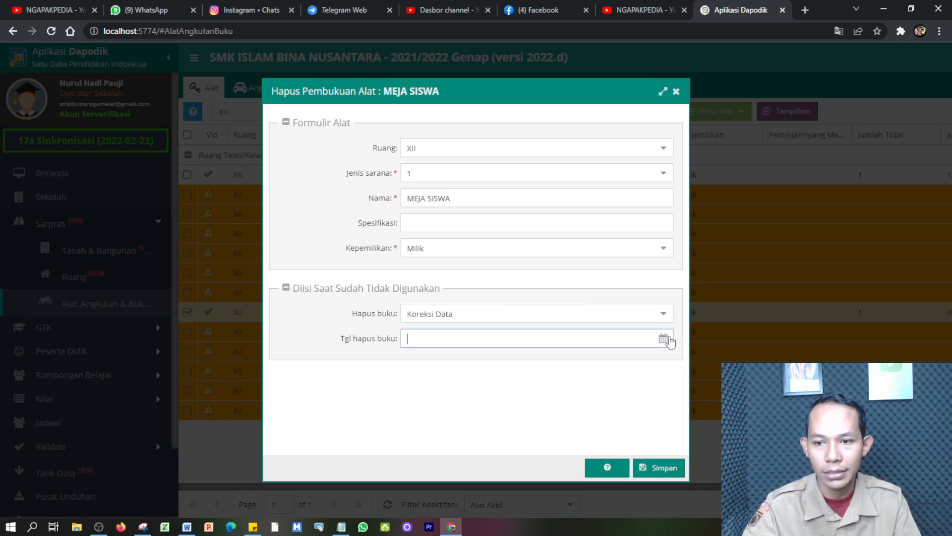
pyautogui.click(546, 244)
pyautogui.click(659, 467)
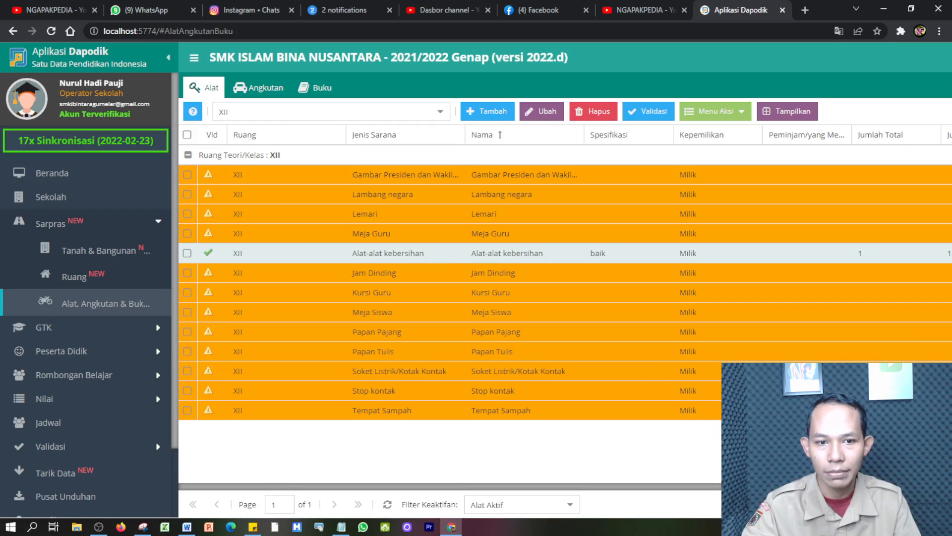
# Write off the Alat-alat kebersihan record of room XII with reason Koreksi Data, dated 25 February 2022, and save it
pyautogui.click(370, 254)
pyautogui.click(716, 111)
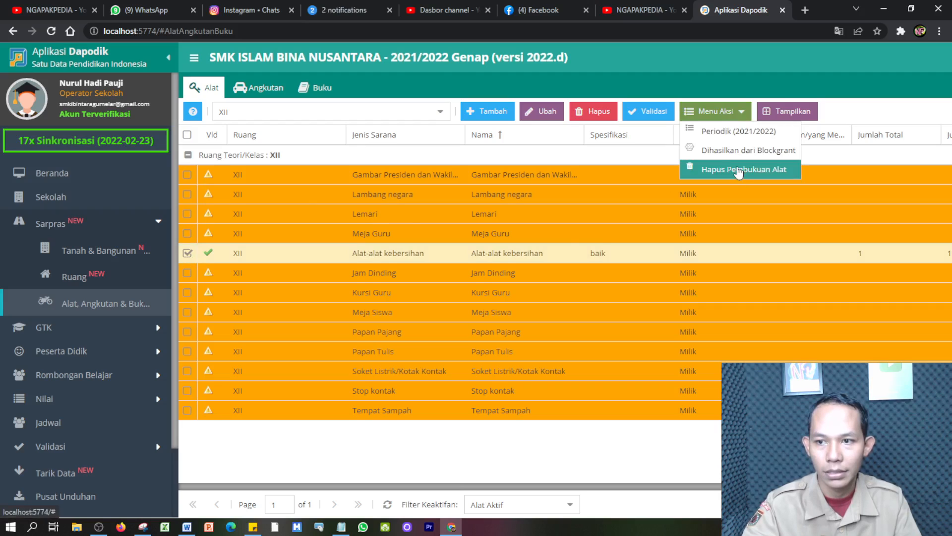
pyautogui.click(738, 171)
pyautogui.click(662, 313)
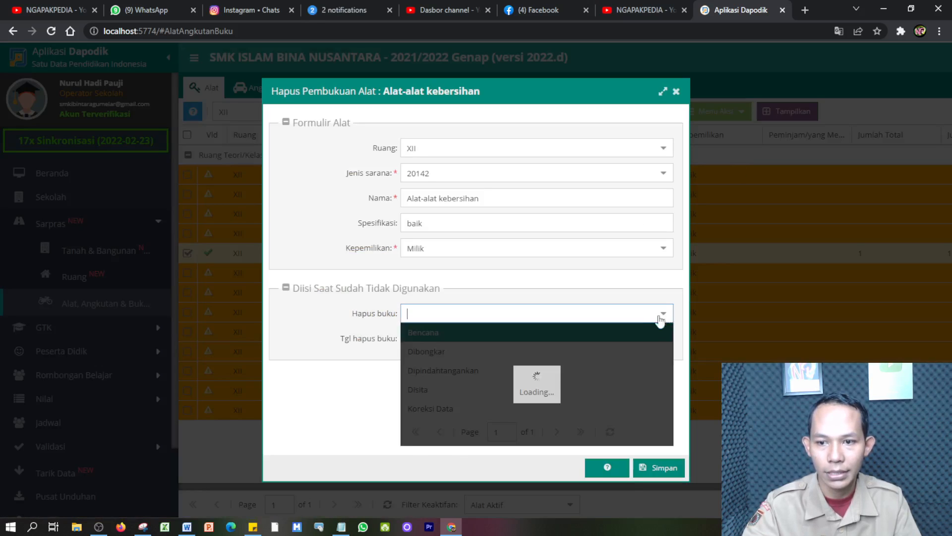
pyautogui.click(443, 409)
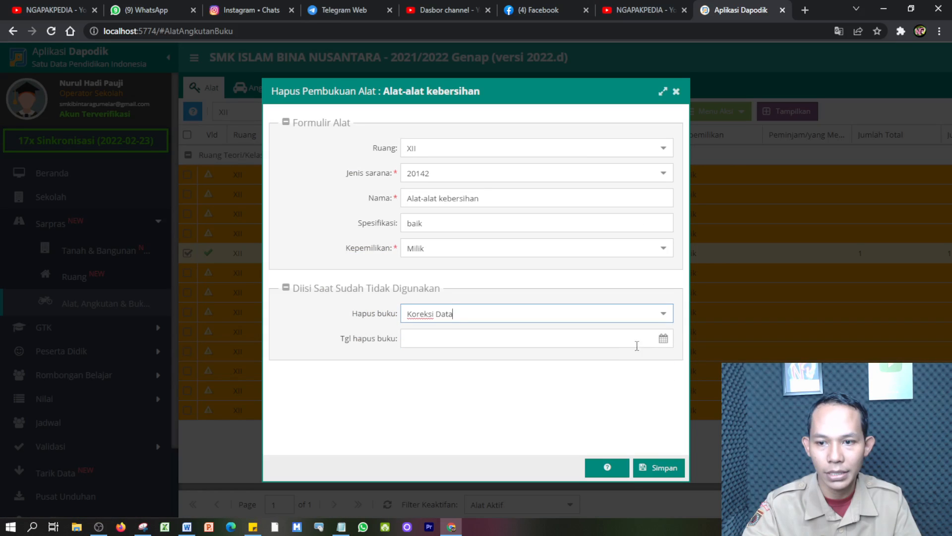
pyautogui.click(662, 340)
pyautogui.click(544, 251)
pyautogui.click(660, 469)
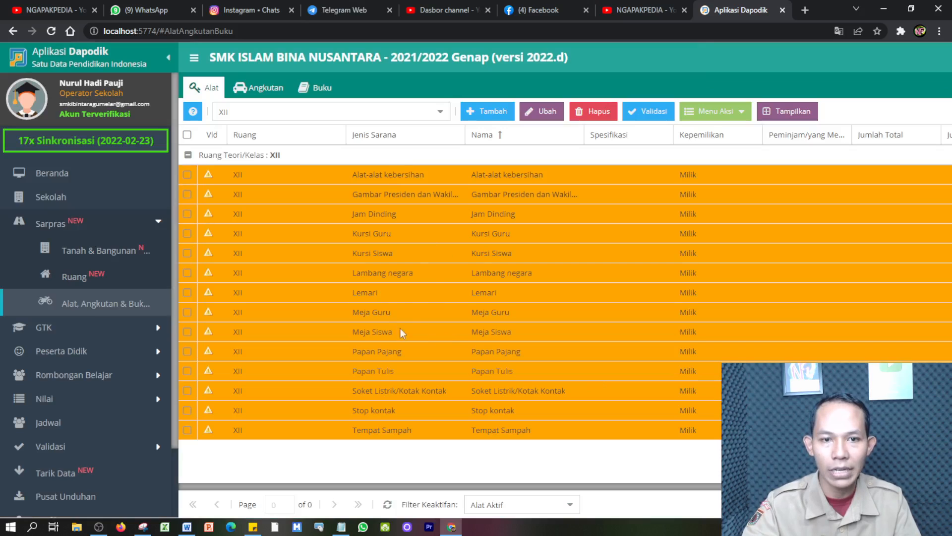
# Try to delete classroom XII (KMM6) in BANGUNAN 3 and check its remaining derived data, especially Jadwal and Ruang Data Periodik
pyautogui.click(84, 276)
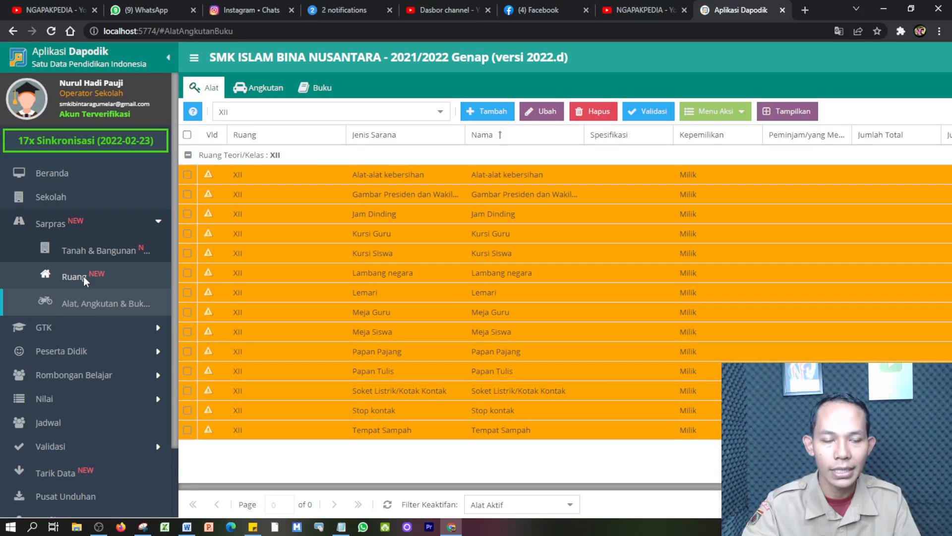
pyautogui.click(300, 233)
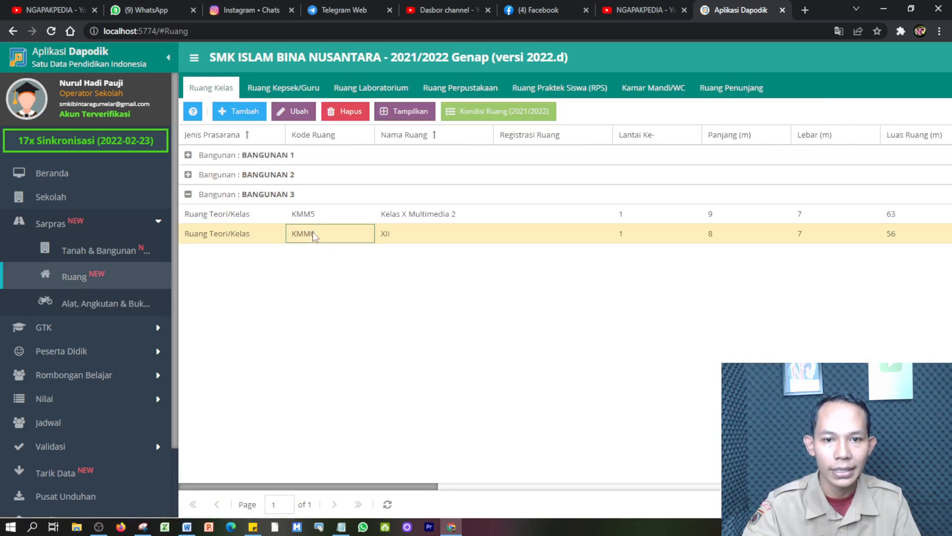
pyautogui.click(360, 113)
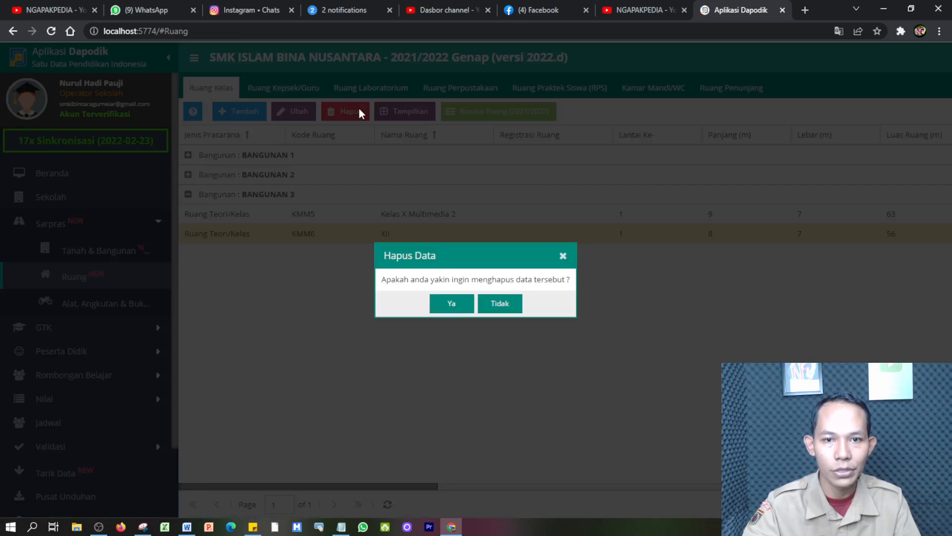
pyautogui.click(445, 305)
pyautogui.click(410, 239)
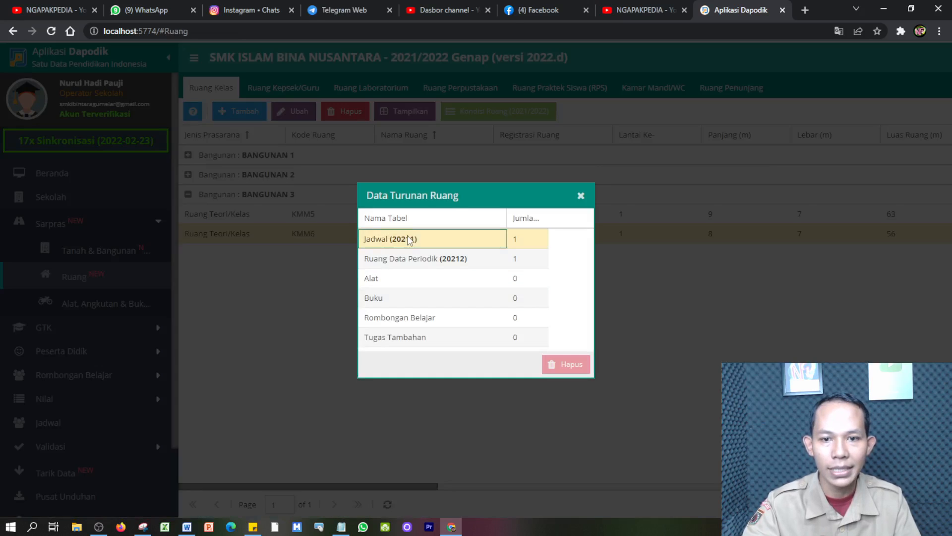
pyautogui.click(422, 259)
pyautogui.click(415, 238)
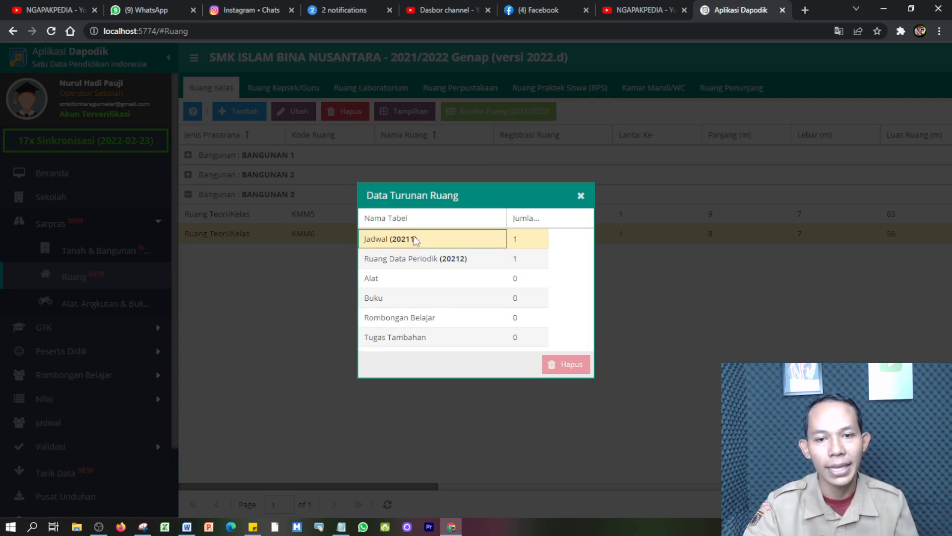
pyautogui.click(421, 265)
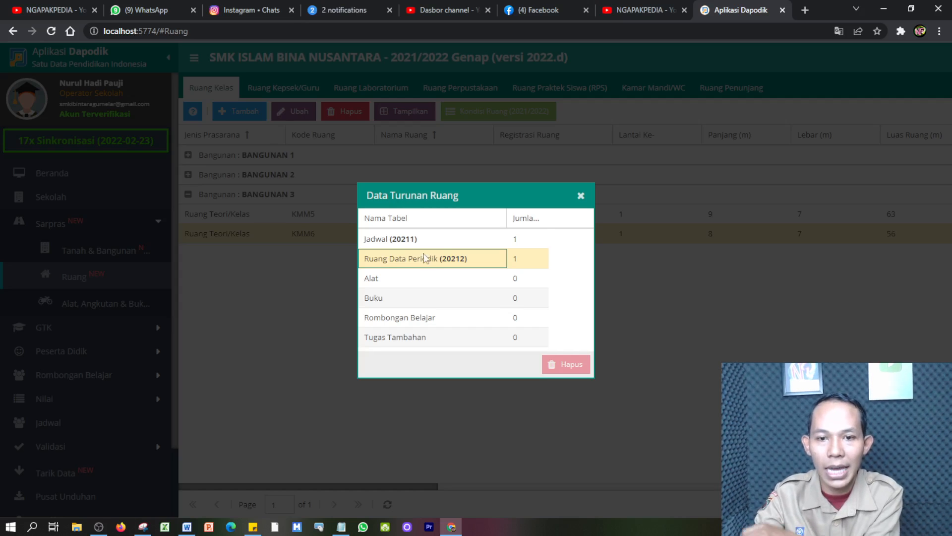
pyautogui.click(416, 242)
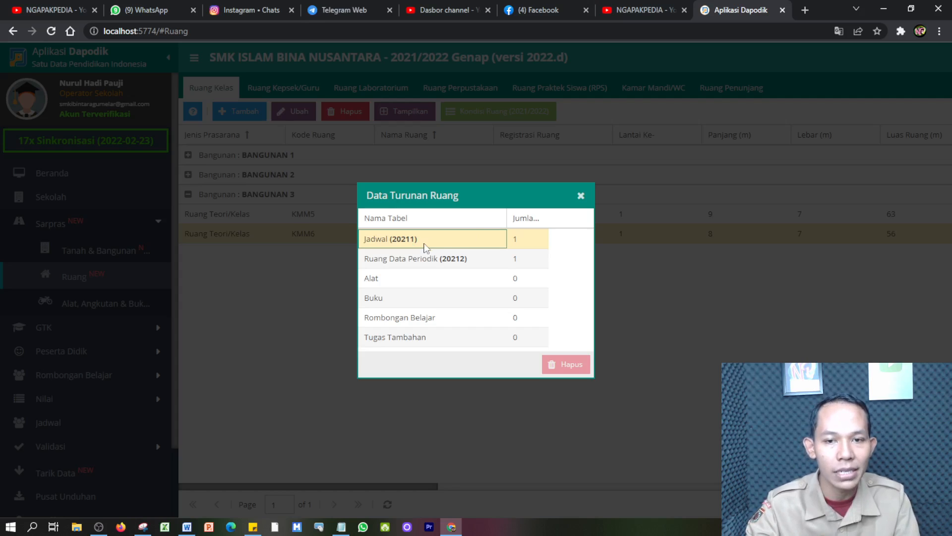
pyautogui.click(581, 196)
pyautogui.click(330, 235)
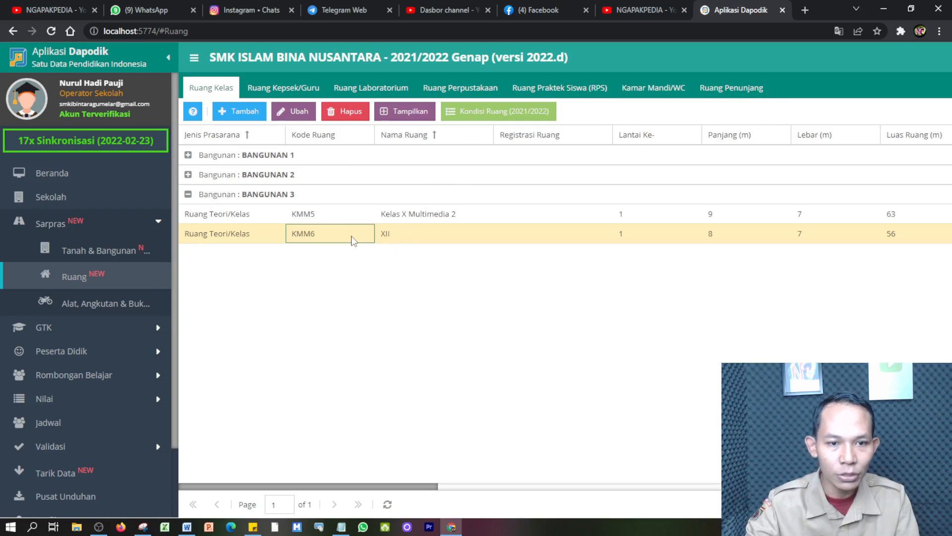
# Switch to Notepad and review step 2 of the room deletion notes, about creating a dummy building
pyautogui.click(345, 529)
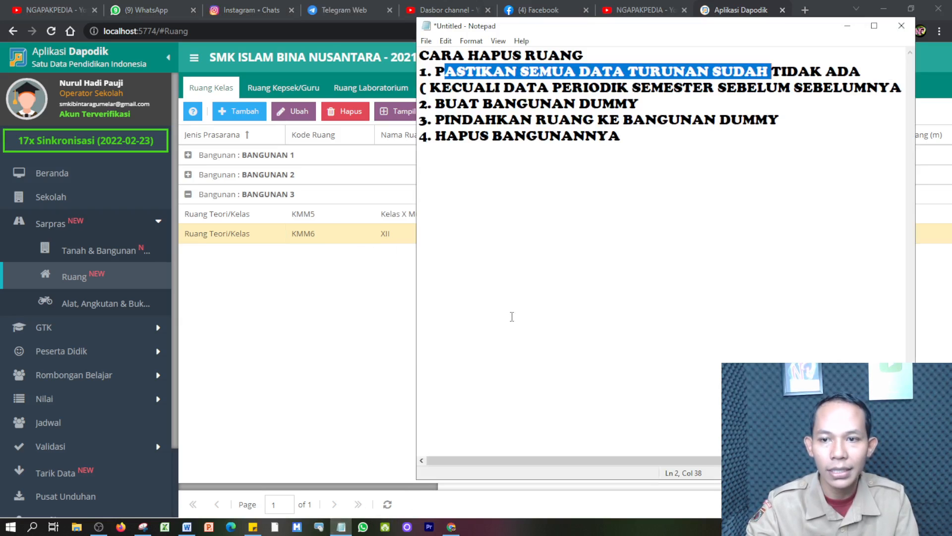
pyautogui.click(523, 116)
pyautogui.moveTo(473, 105); pyautogui.dragTo(617, 99)
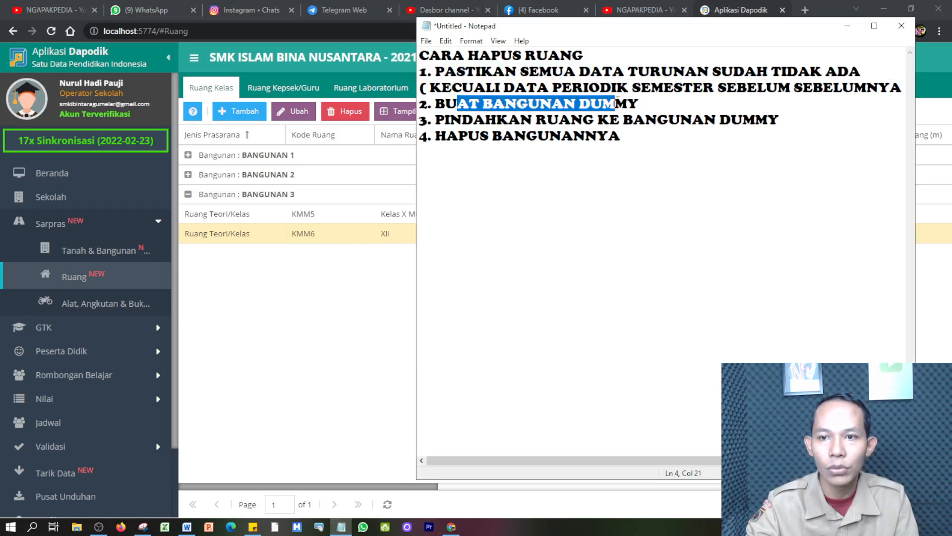
pyautogui.click(271, 308)
# Start a new building on the school's land record in Tanah & Bangunan, with type Bangunan and name DUMMY
pyautogui.click(113, 252)
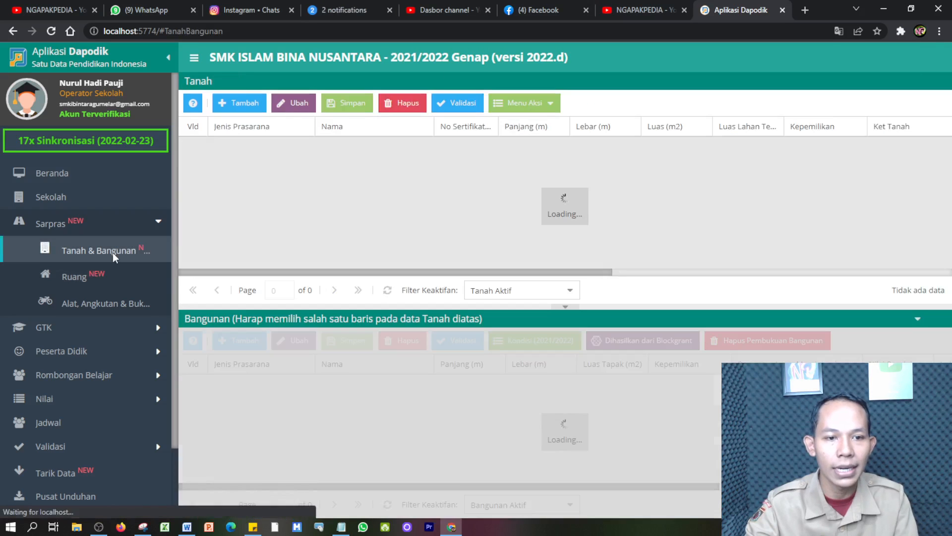
pyautogui.click(345, 150)
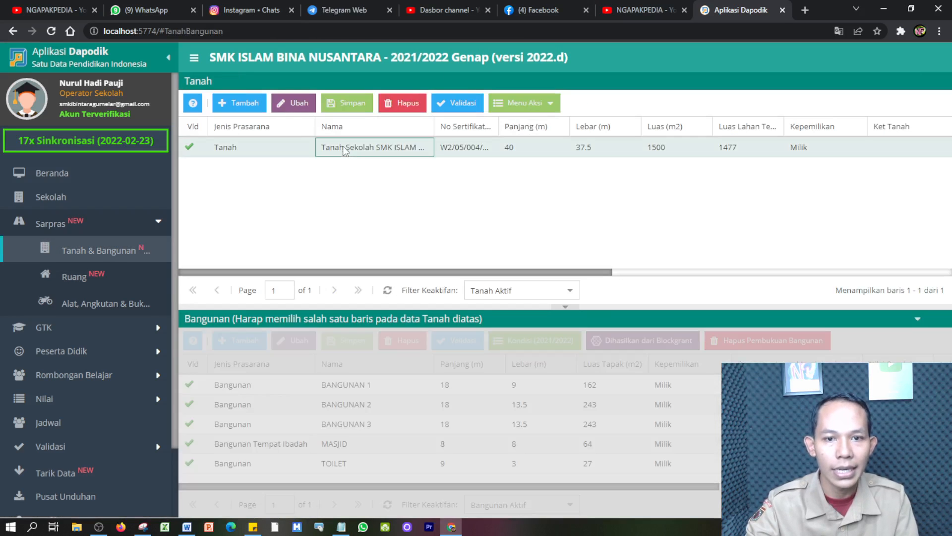
pyautogui.click(253, 342)
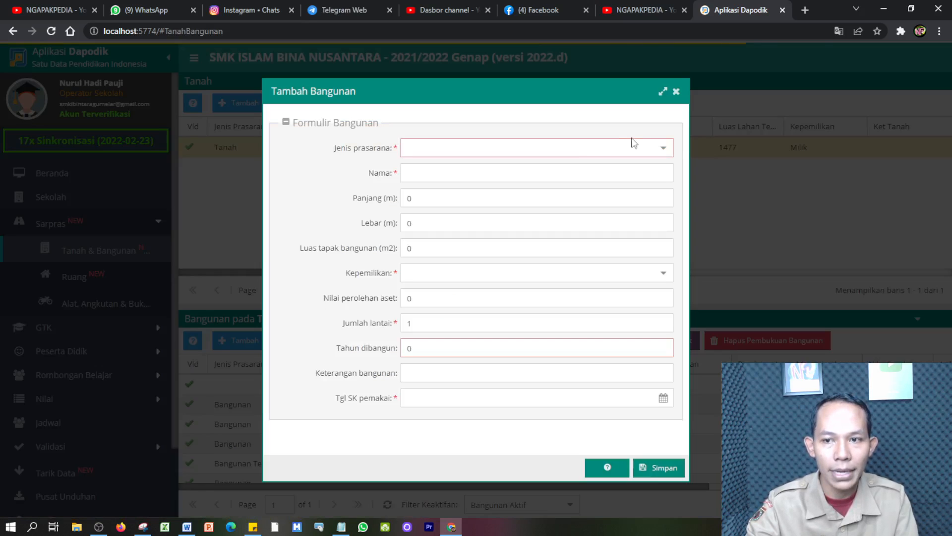
pyautogui.click(664, 147)
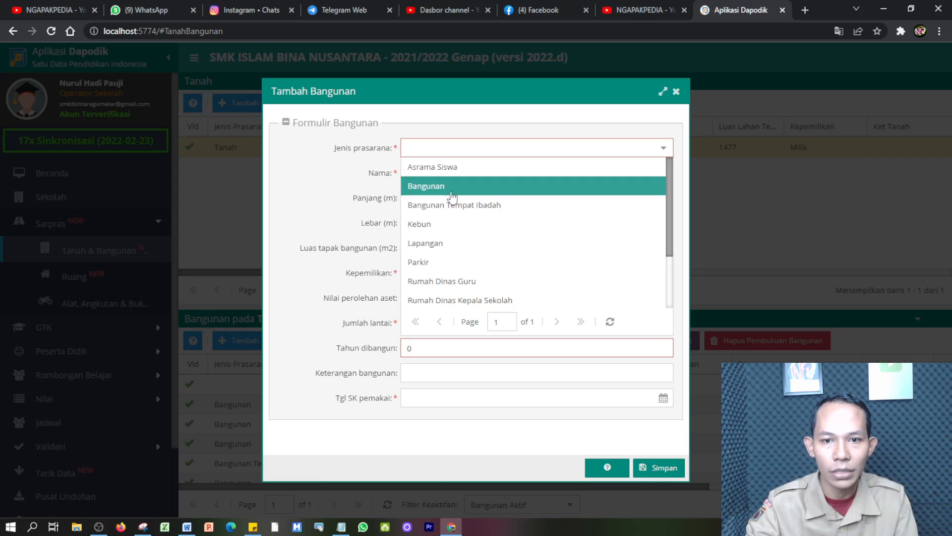
pyautogui.click(451, 188)
pyautogui.click(444, 179)
pyautogui.write('DUMMY')
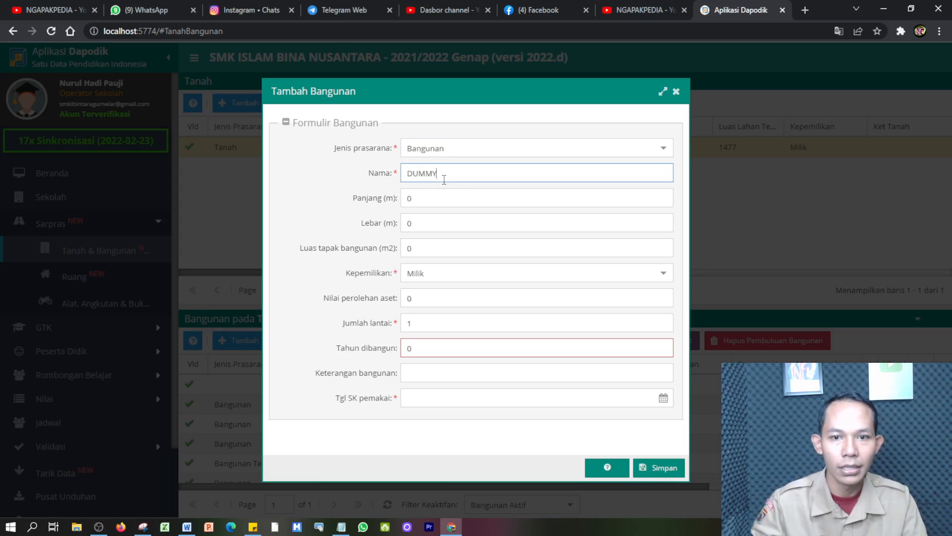
# Set the DUMMY building's length to 7 m, width to 8 m, footprint area to 56 m2 and construction year to 2022
pyautogui.press('Tab')
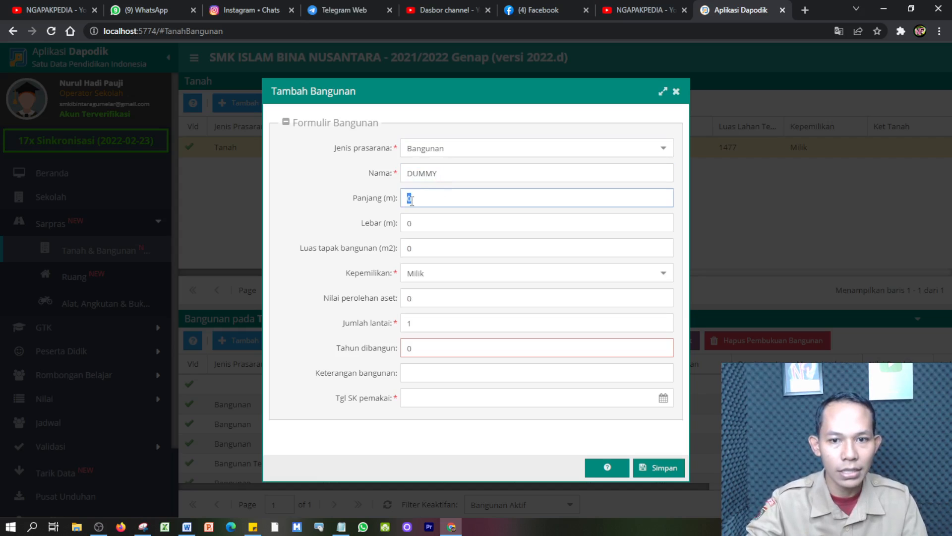
pyautogui.write('7')
pyautogui.click(414, 218)
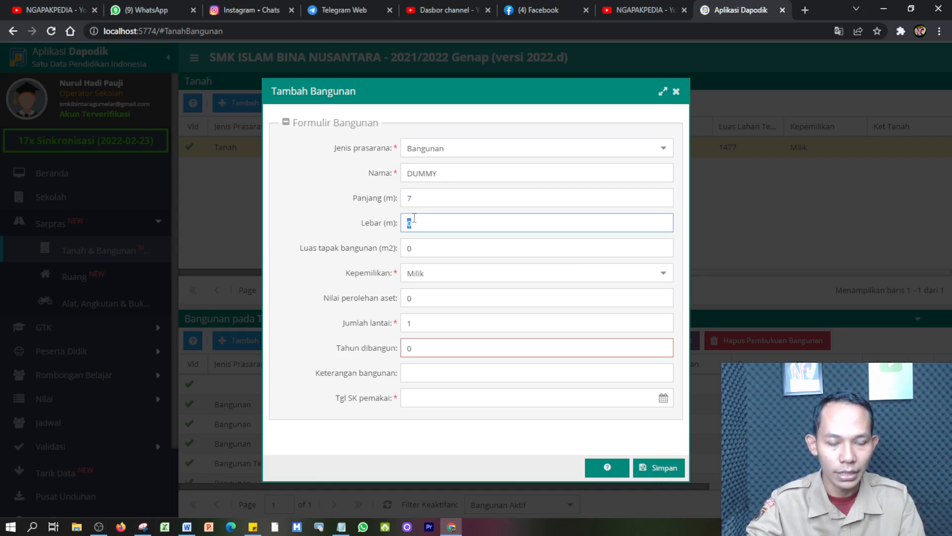
pyautogui.click(416, 245)
pyautogui.write('56')
pyautogui.click(423, 349)
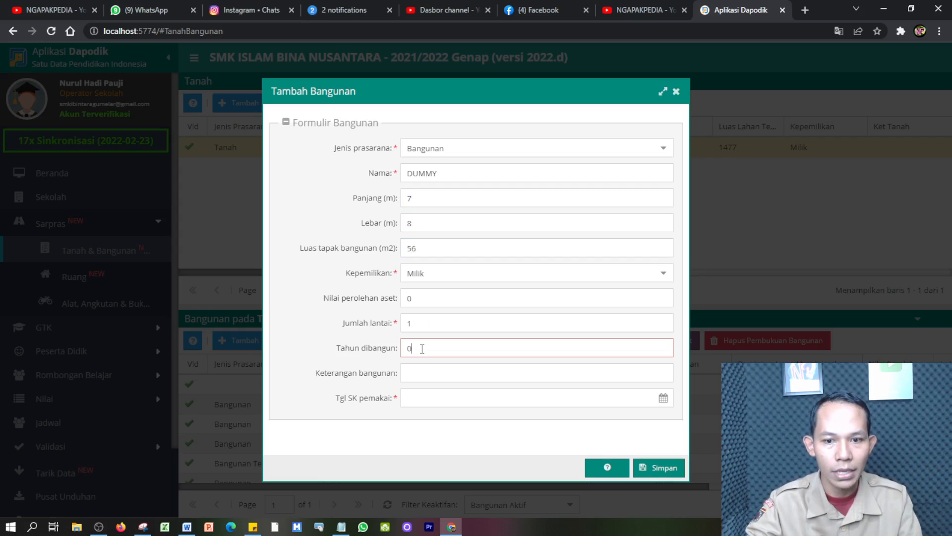
pyautogui.write('2022')
# Set the Tgl SK pemakai to 25/02/2022, enter BANGUNAN DUMMY as the building's description, and save the new building
pyautogui.click(663, 398)
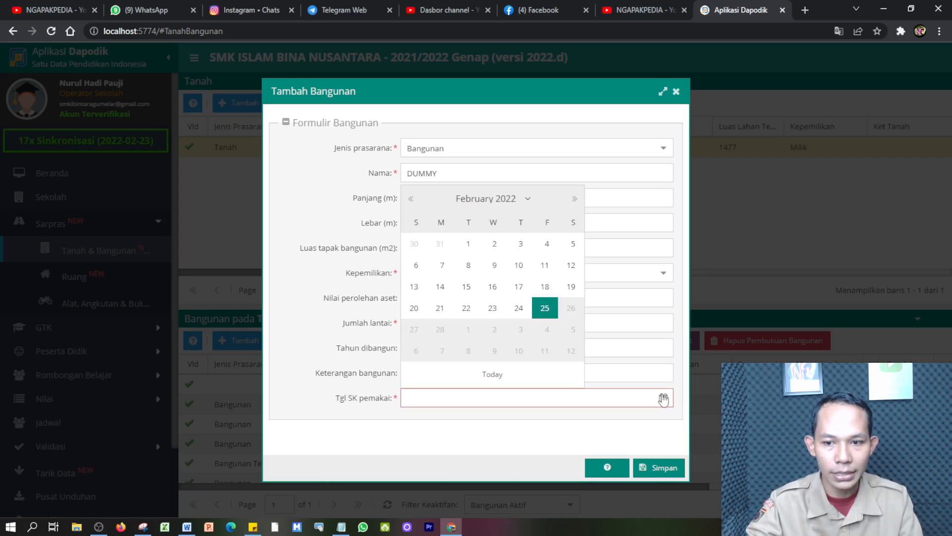
pyautogui.click(547, 312)
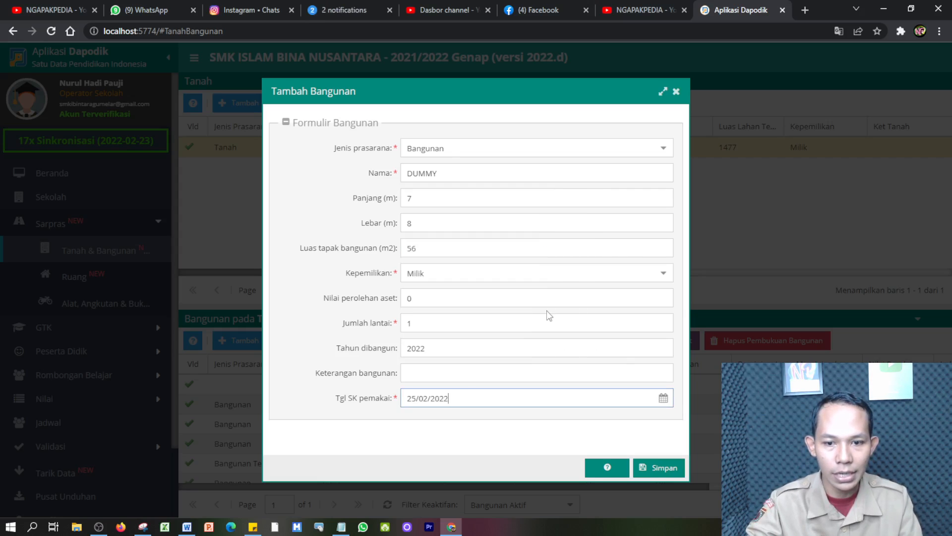
pyautogui.click(478, 374)
pyautogui.press('BackSpace')
pyautogui.press('BackSpace')
pyautogui.write('BANGUNAN DUMMY')
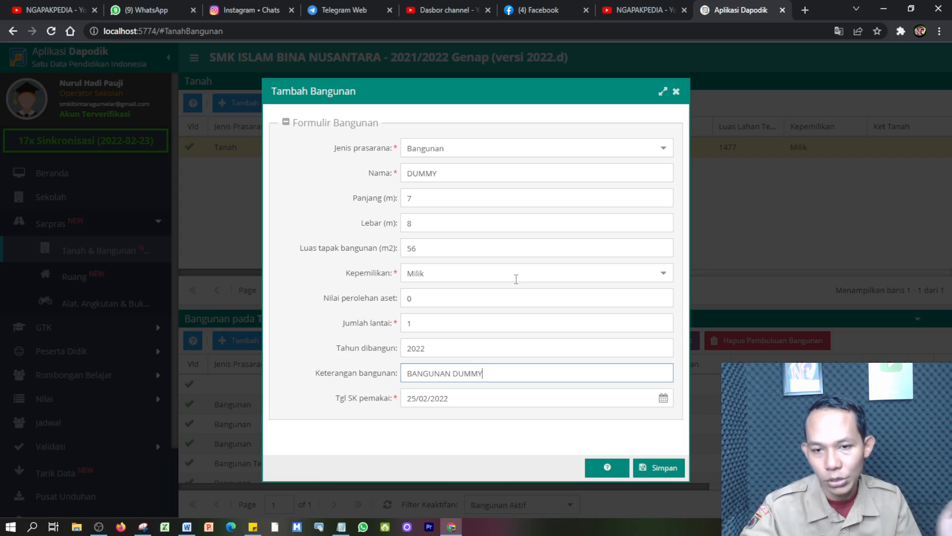
pyautogui.click(659, 468)
pyautogui.scroll(-1, 590, 397)
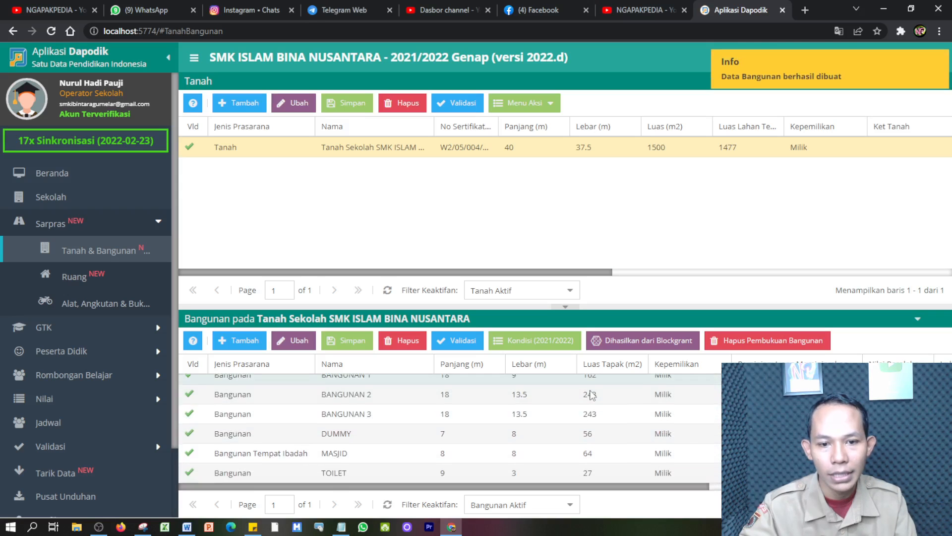
# Edit classroom XII (KMM6) in Ruang so its building is DUMMY, and save the room
pyautogui.click(347, 435)
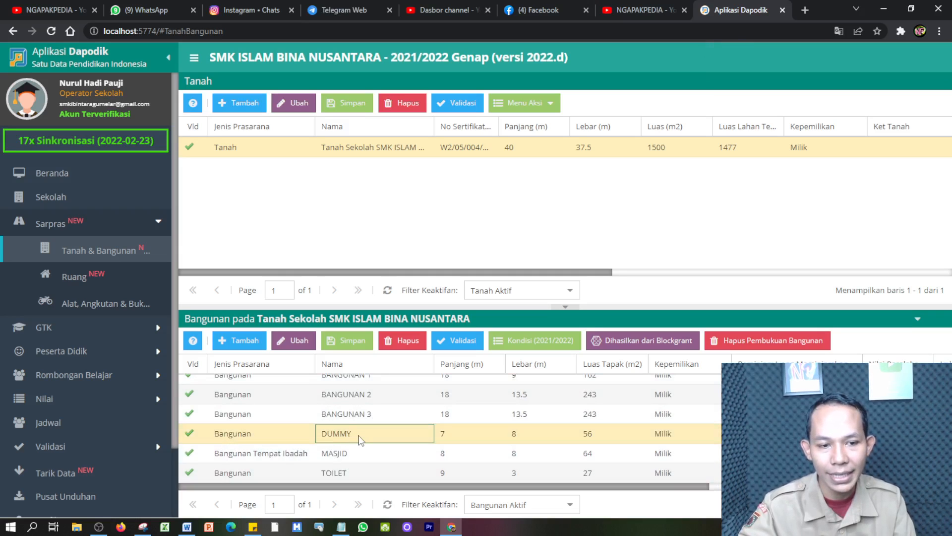
pyautogui.click(77, 278)
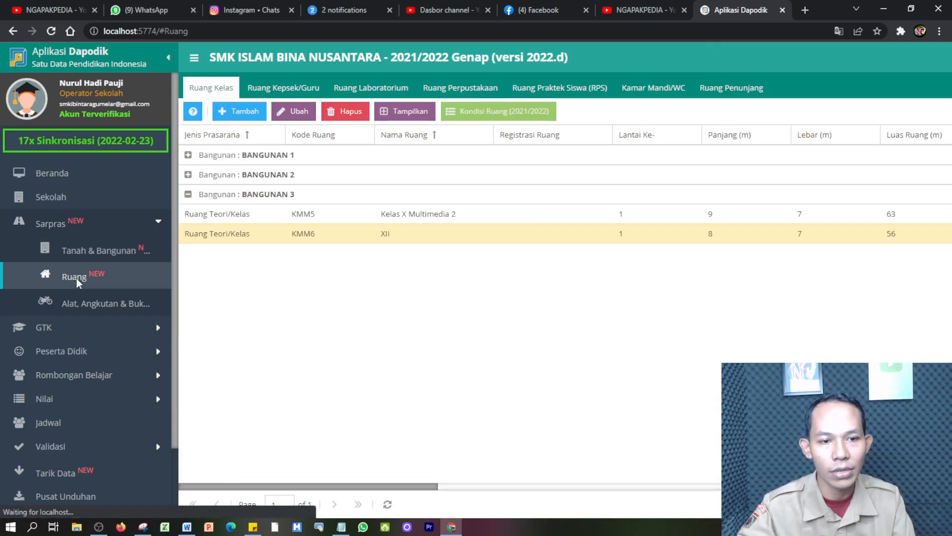
pyautogui.click(335, 236)
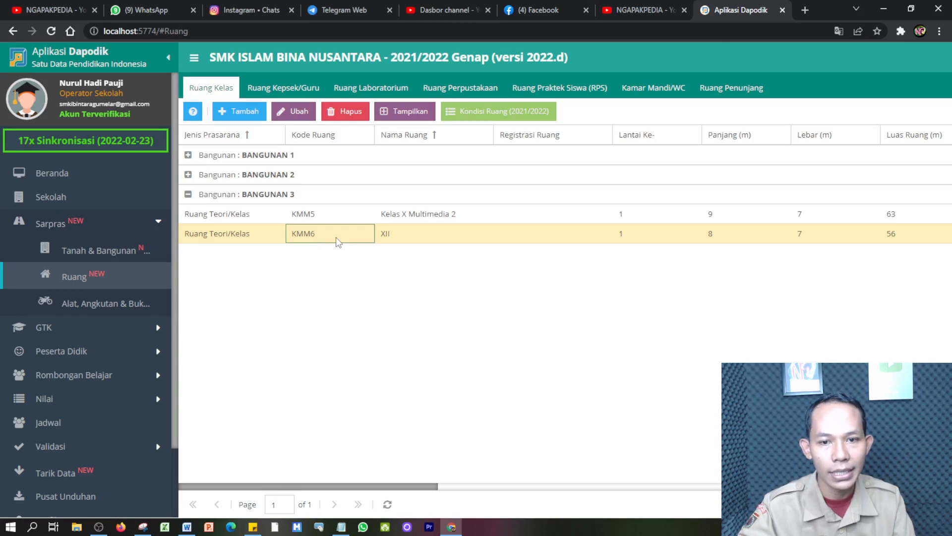
pyautogui.click(304, 116)
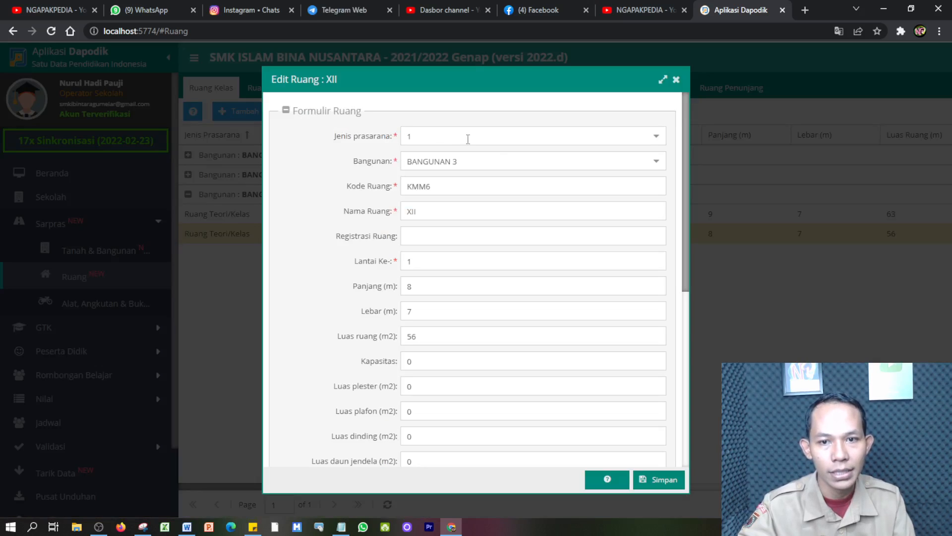
pyautogui.click(656, 162)
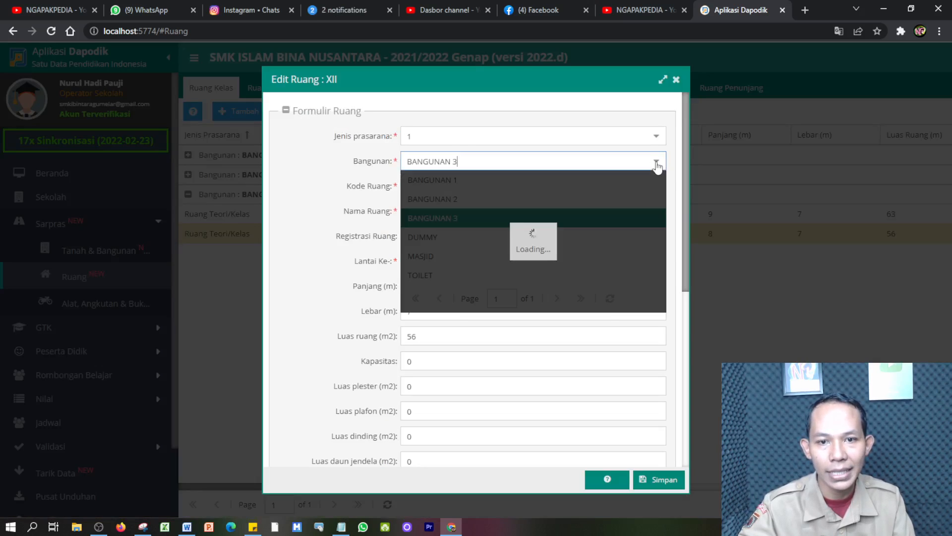
pyautogui.click(431, 234)
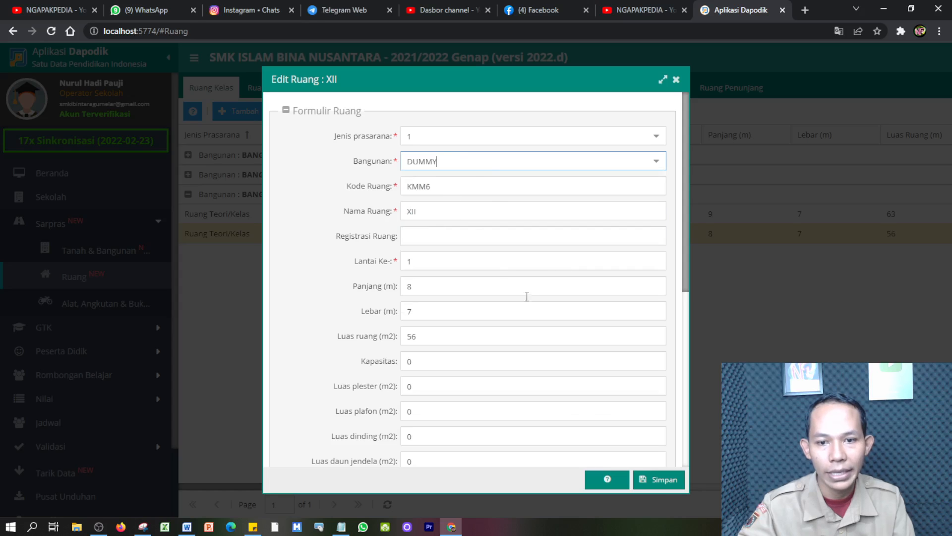
pyautogui.click(669, 481)
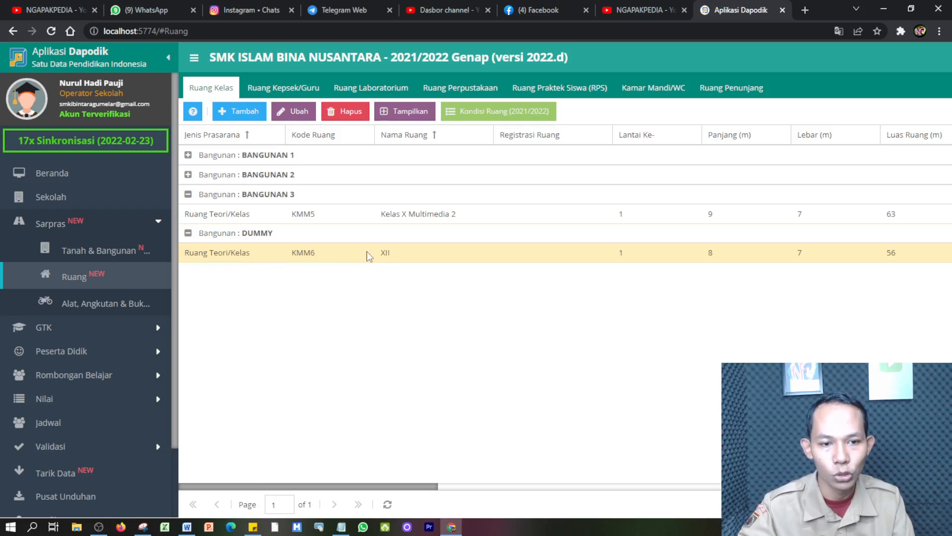
# Remove the DUMMY building from the books in Tanah & Bangunan, with reason Koreksi Data and Tgl hapus buku 25/02/2022, and save
pyautogui.click(106, 252)
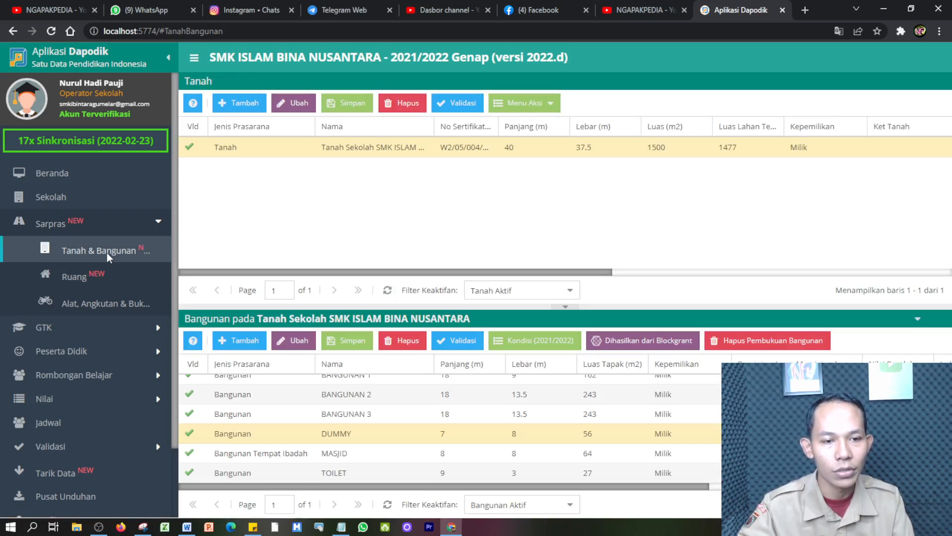
pyautogui.click(359, 433)
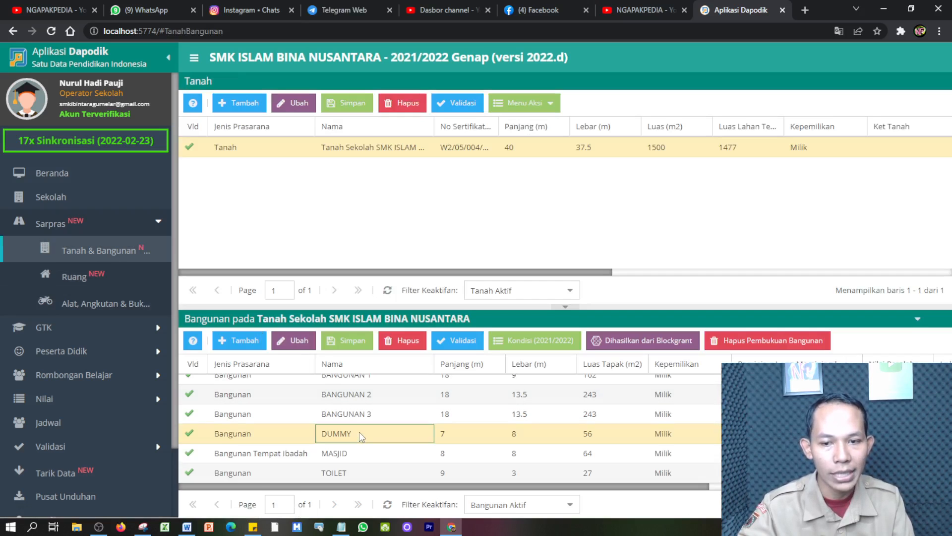
pyautogui.click(772, 342)
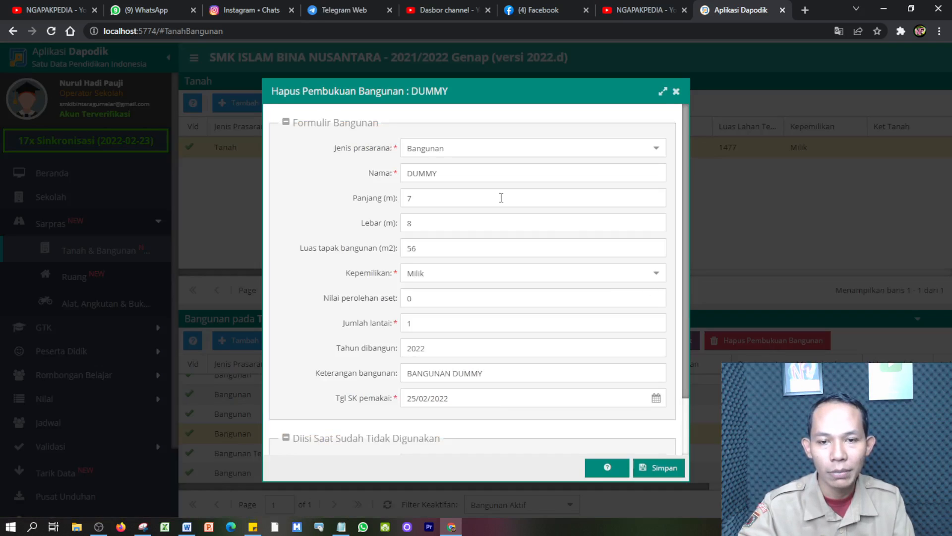
pyautogui.scroll(-3, 501, 199)
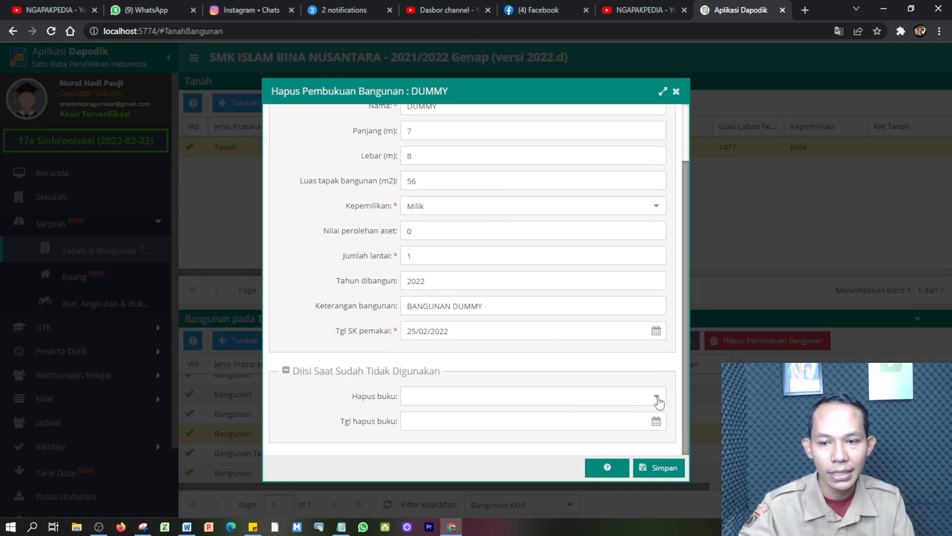
pyautogui.click(657, 398)
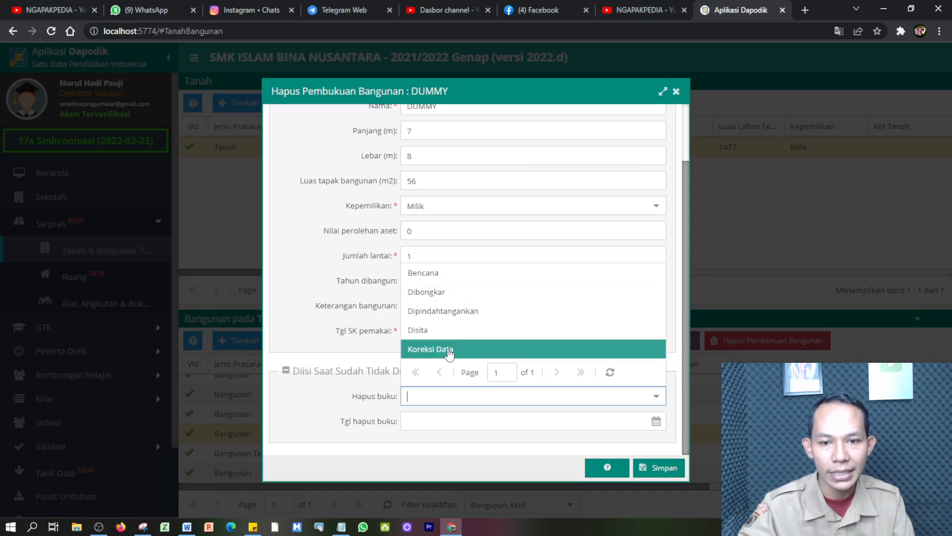
pyautogui.click(449, 351)
pyautogui.click(656, 421)
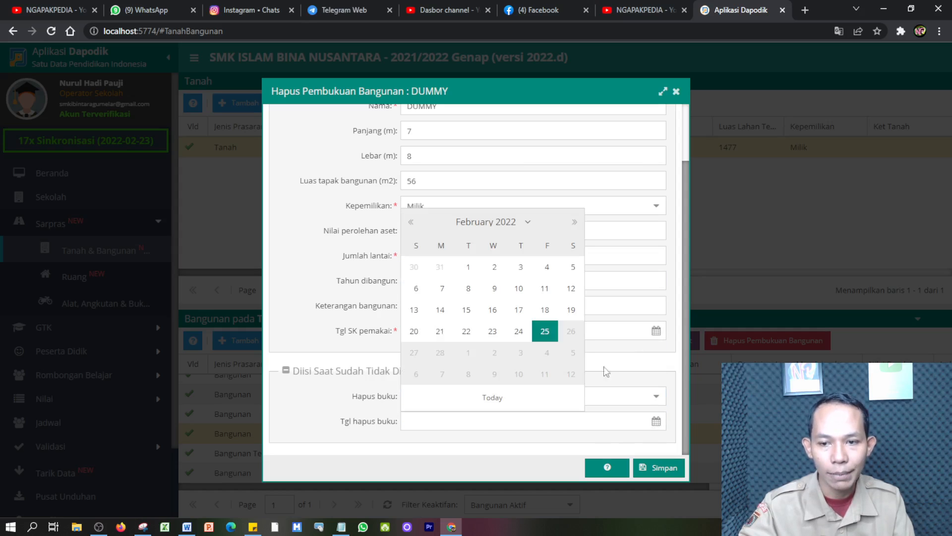
pyautogui.click(545, 331)
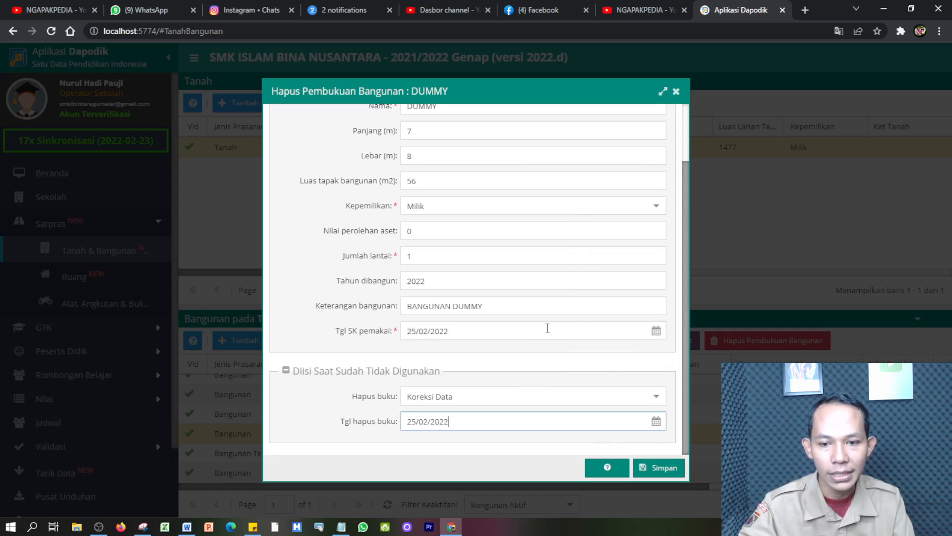
pyautogui.click(659, 468)
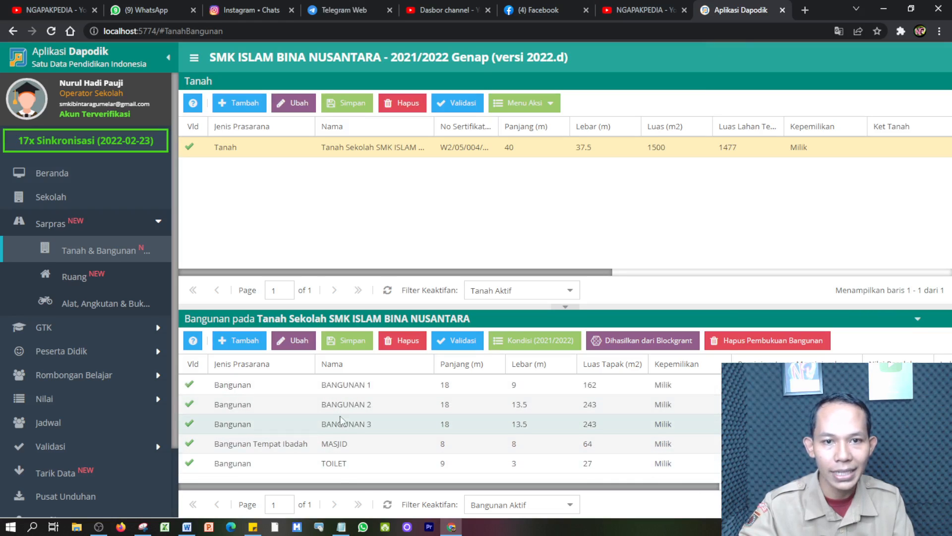
# Return to the Ruang classroom list, reload the page, and expand BANGUNAN 3, BANGUNAN 2 and BANGUNAN 1
pyautogui.click(81, 278)
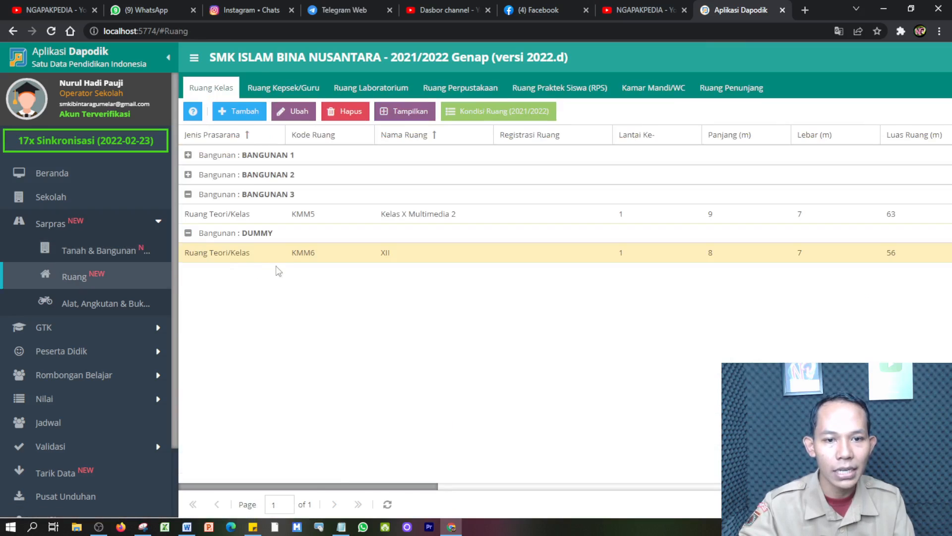
pyautogui.click(316, 281)
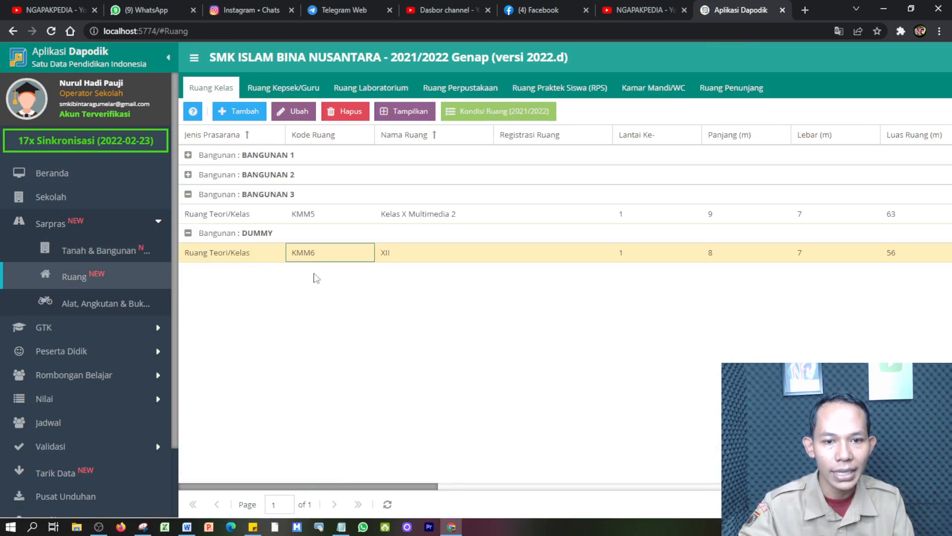
pyautogui.click(52, 34)
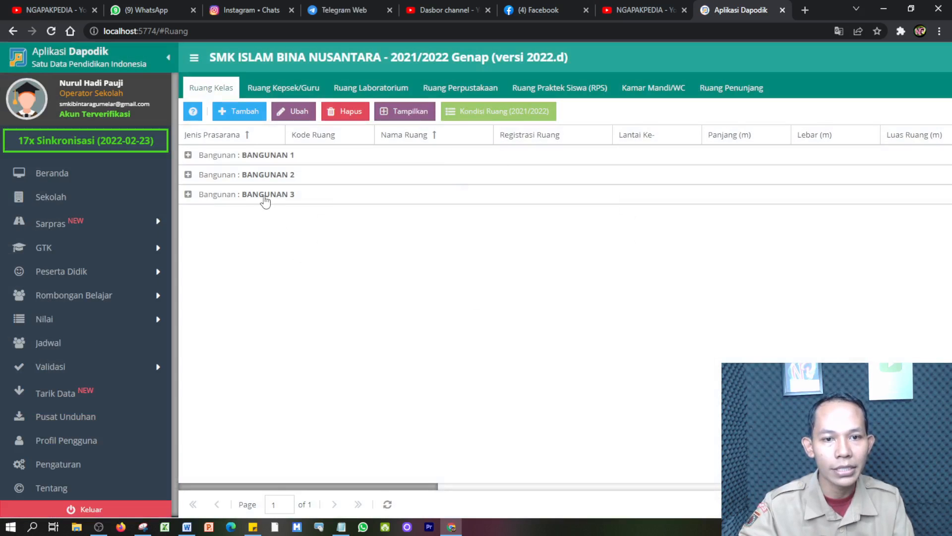
pyautogui.click(265, 195)
pyautogui.click(264, 176)
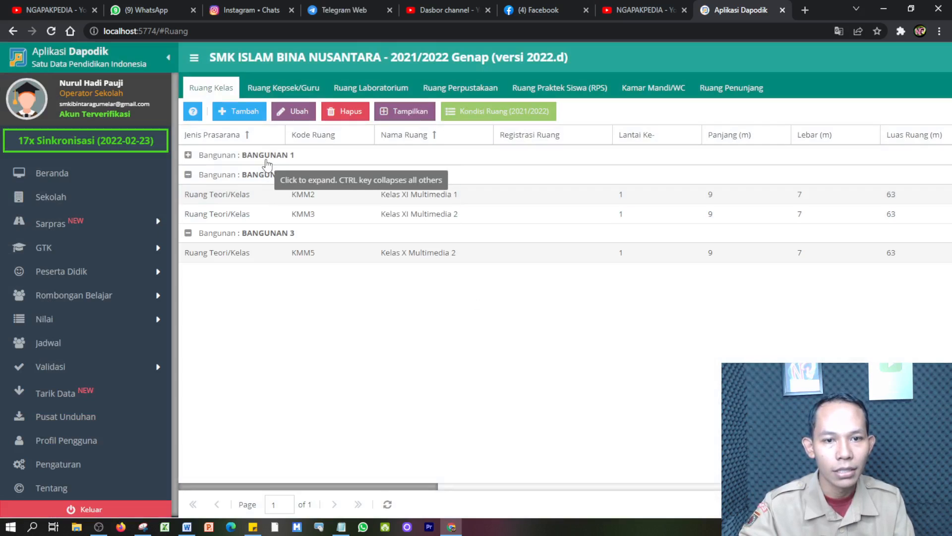
pyautogui.click(267, 158)
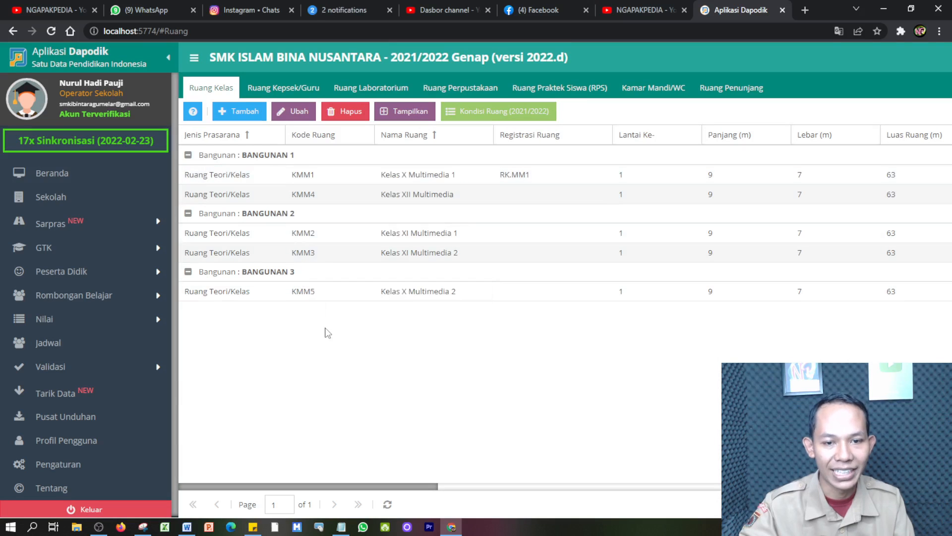
# Go through the classroom records listed under each building, from KMM1 to KMM5, to check which rooms remain
pyautogui.click(309, 296)
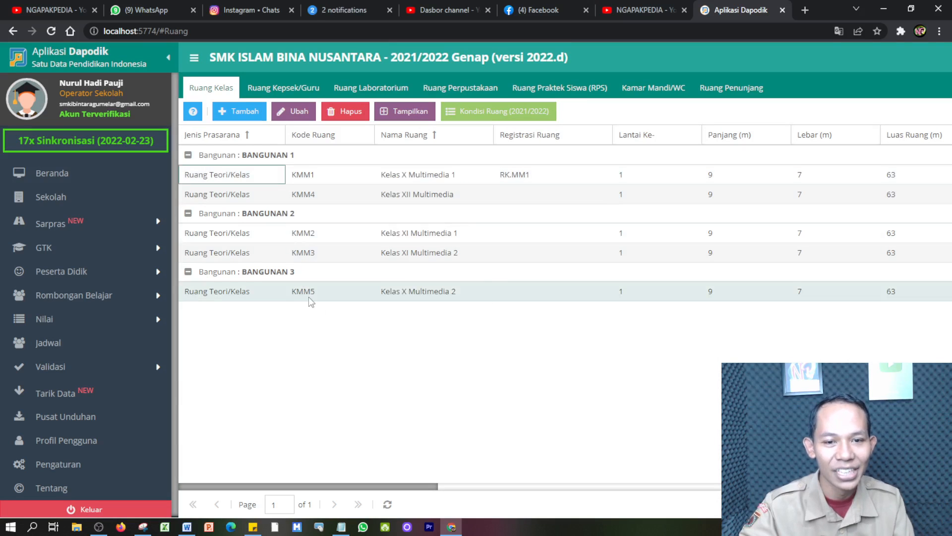
pyautogui.click(304, 252)
pyautogui.click(302, 235)
pyautogui.click(302, 194)
pyautogui.click(299, 179)
pyautogui.click(303, 193)
pyautogui.click(305, 233)
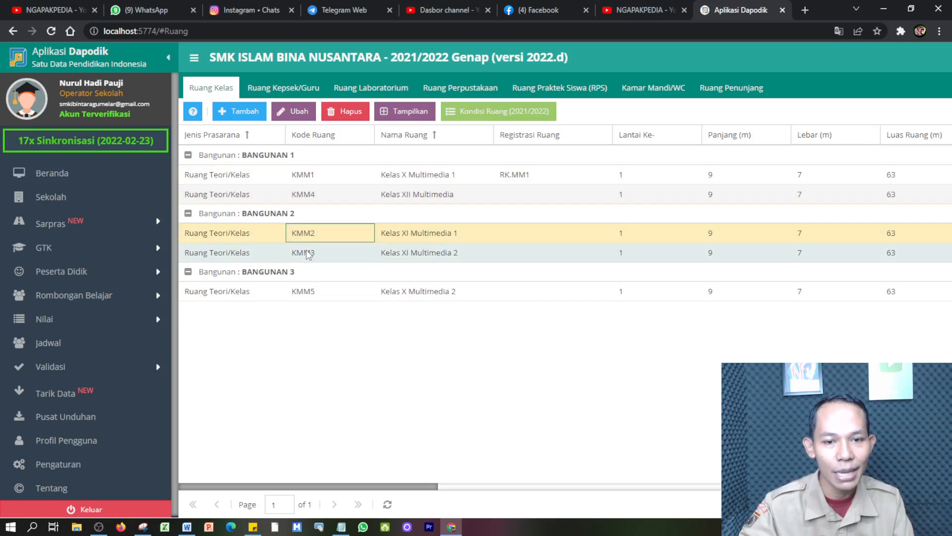
pyautogui.click(308, 291)
pyautogui.click(310, 252)
pyautogui.click(306, 237)
pyautogui.click(303, 196)
pyautogui.click(301, 180)
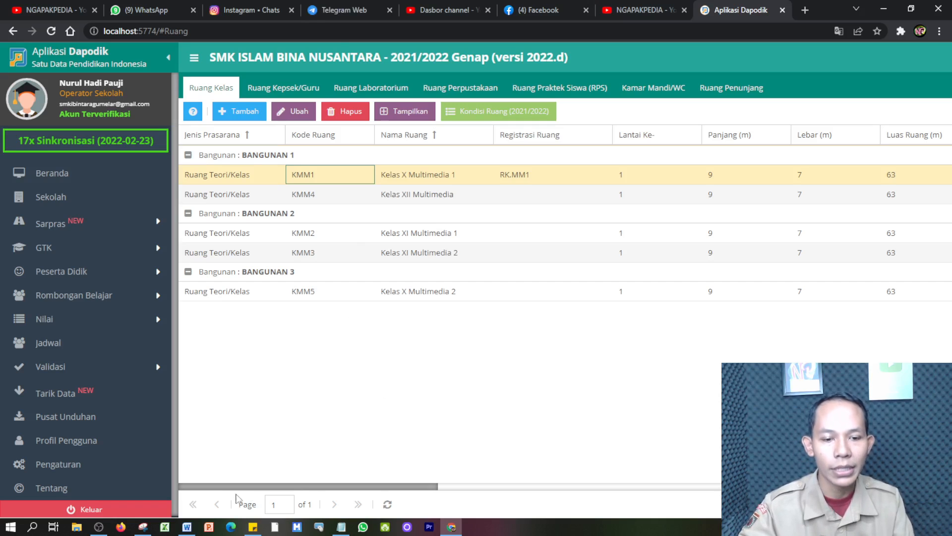
# Switch to the school floor plan document in Word and review the table rows comparing room deletion with building deletion
pyautogui.click(194, 529)
pyautogui.scroll(-2, 462, 349)
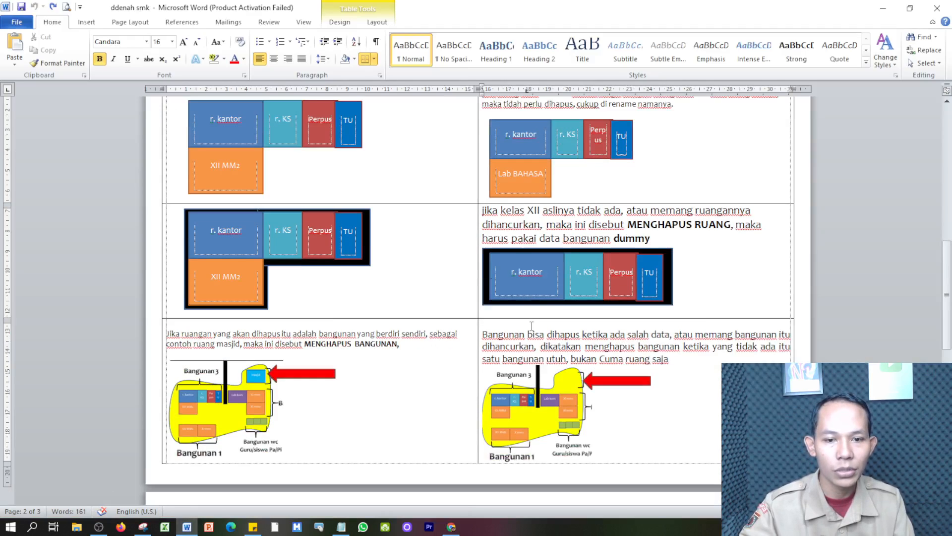
pyautogui.scroll(-1, 463, 348)
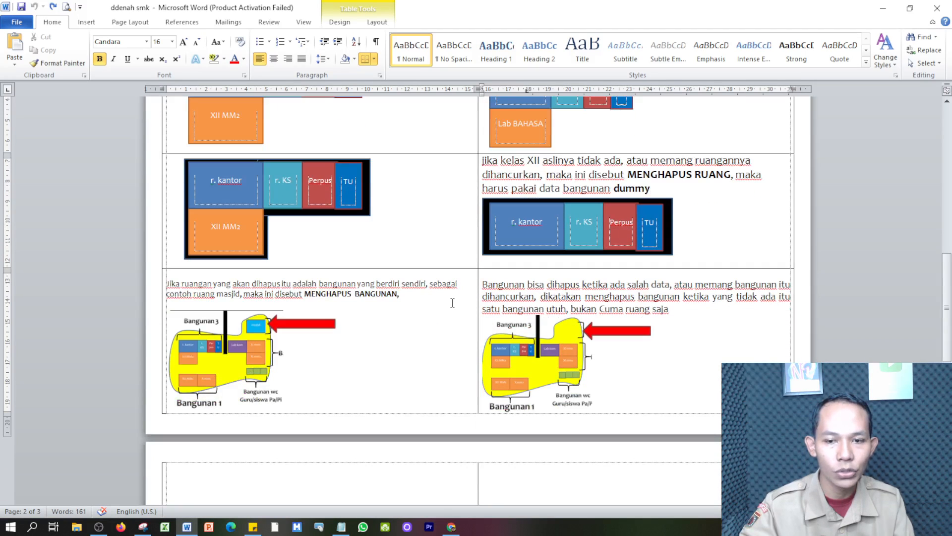